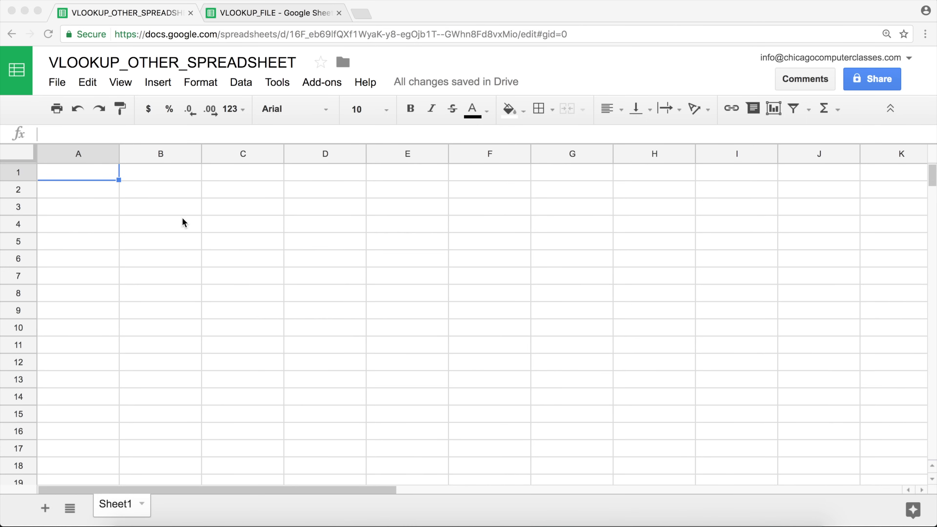
Step: Select the three stock numbers in A7:A9 on VLOOKUP_FILE's Merge Data 2 sheet
left_click(92, 172)
left_click(96, 198)
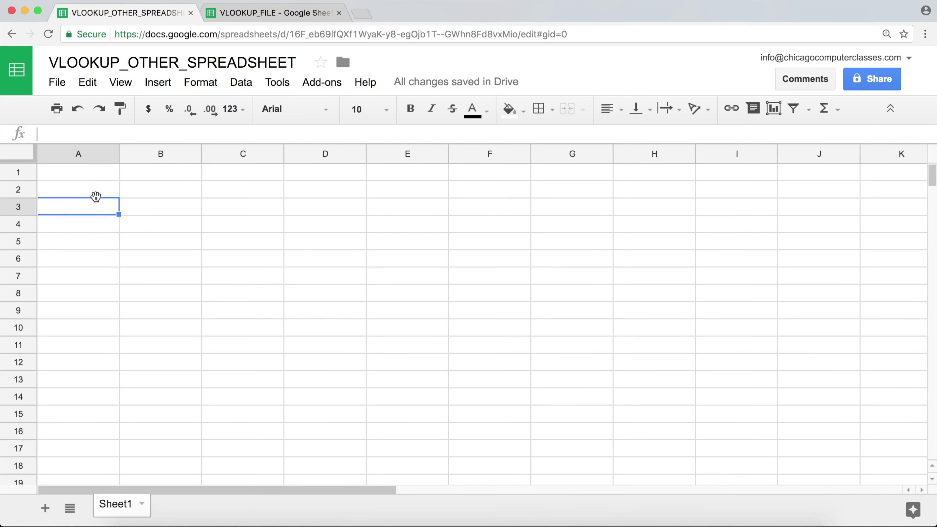
left_click(91, 174)
left_click(245, 17)
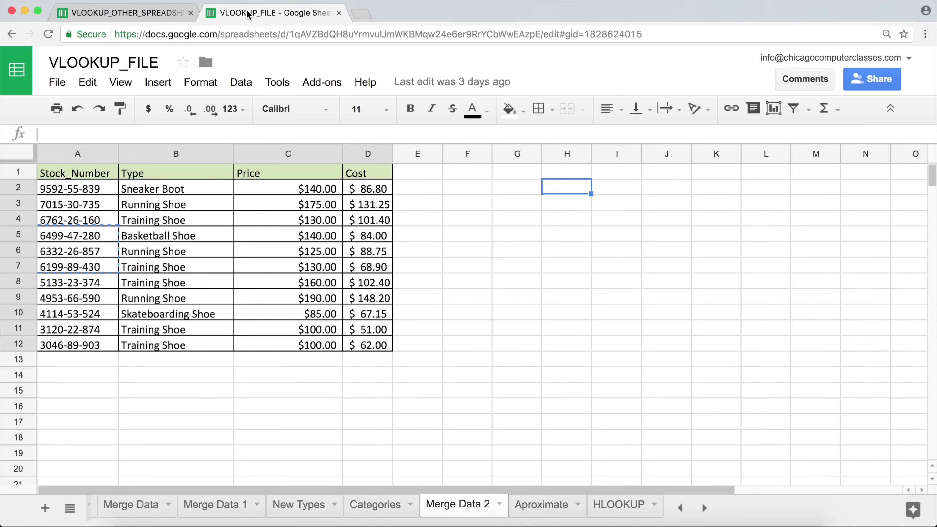
left_click(111, 203)
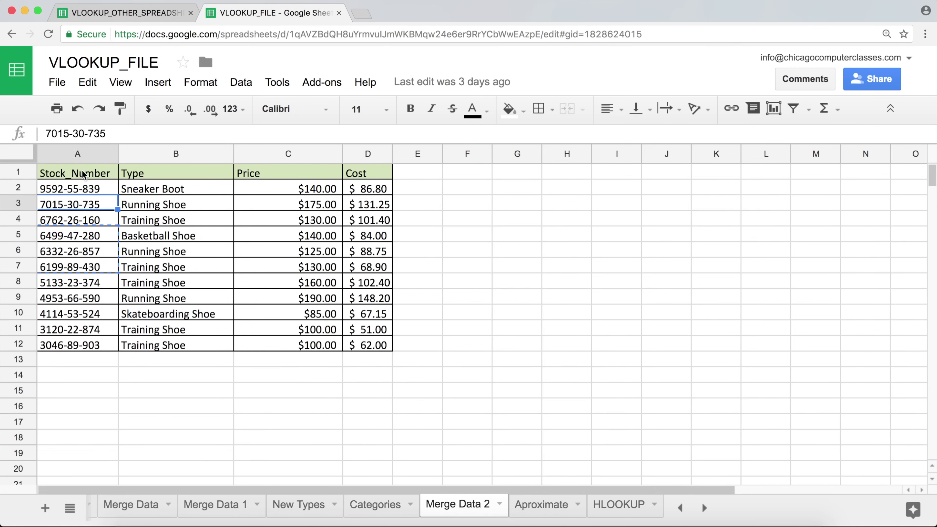
left_click(86, 174)
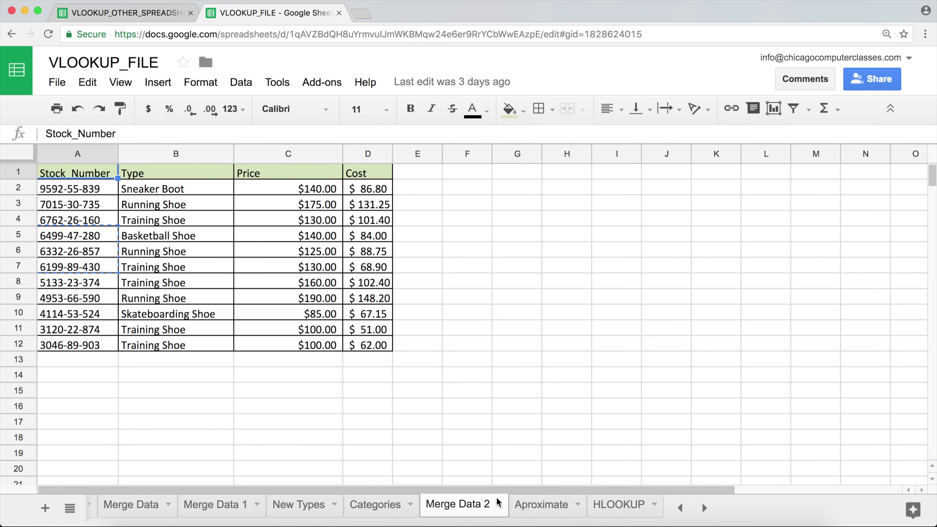
double_click(482, 515)
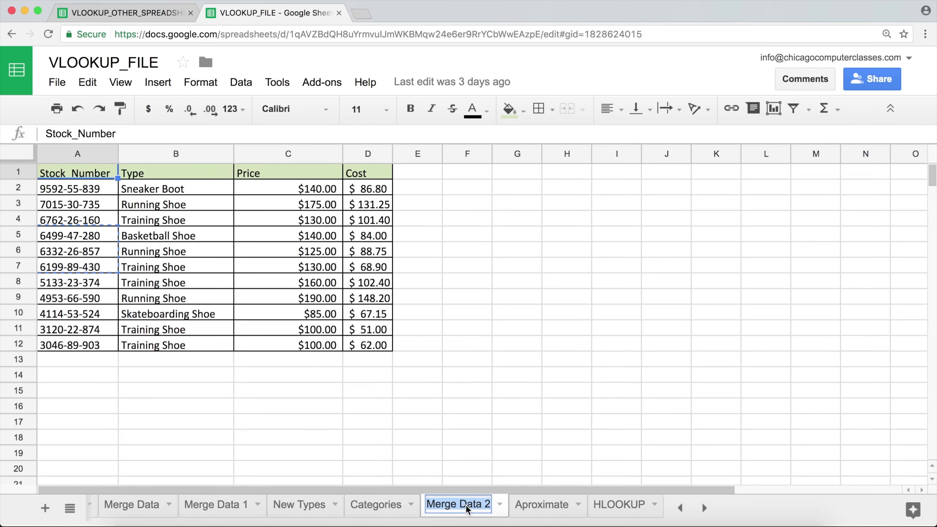
key("Return")
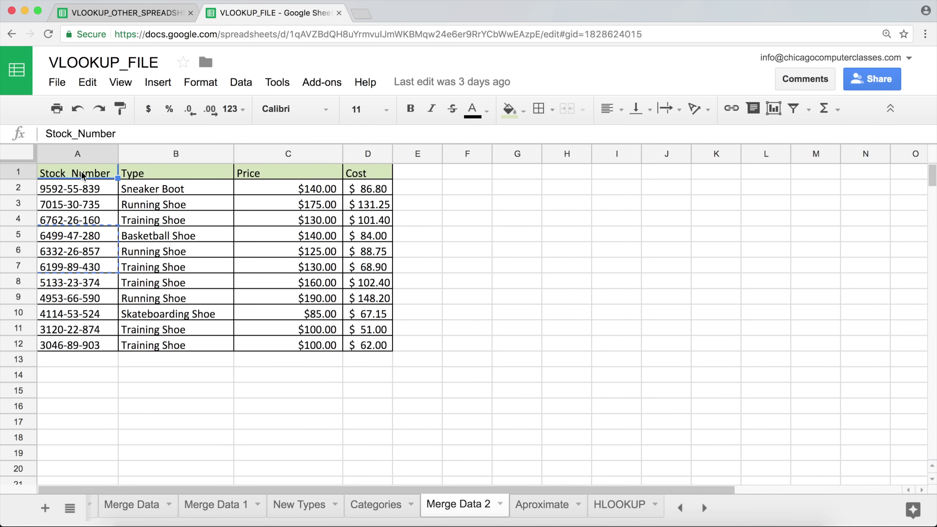
left_click(89, 314)
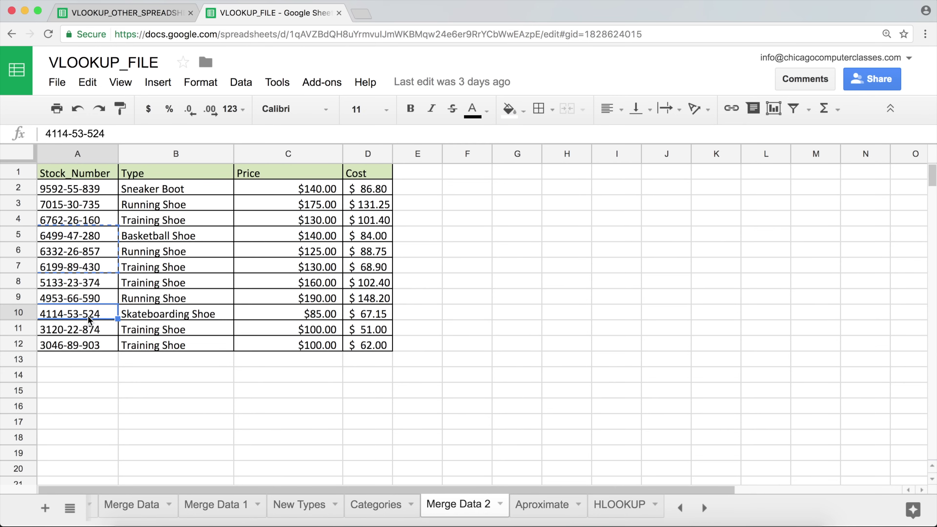
left_click_drag(87, 298, 79, 267)
key("ctrl+c")
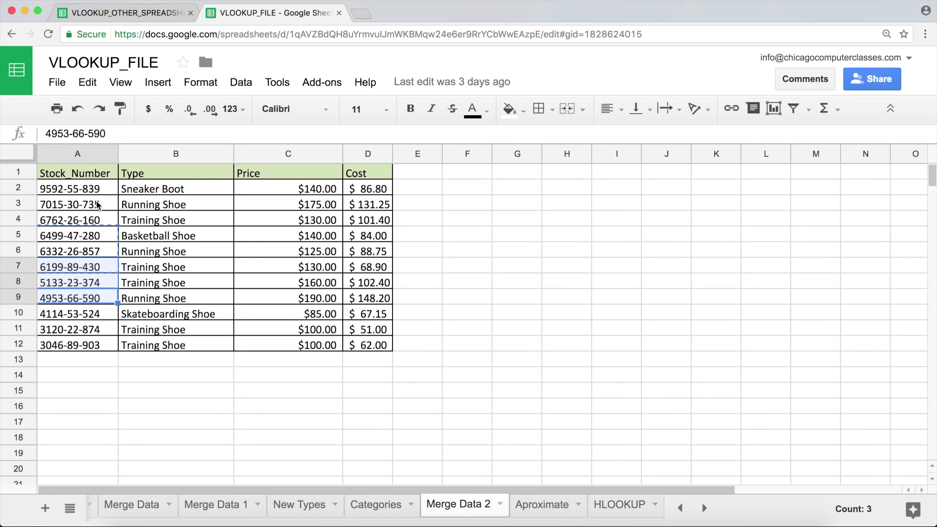
Step: In VLOOKUP_OTHER_SPREADSHEET, add a Stock Numbers header in A1 and paste the three stock numbers below it
left_click(125, 13)
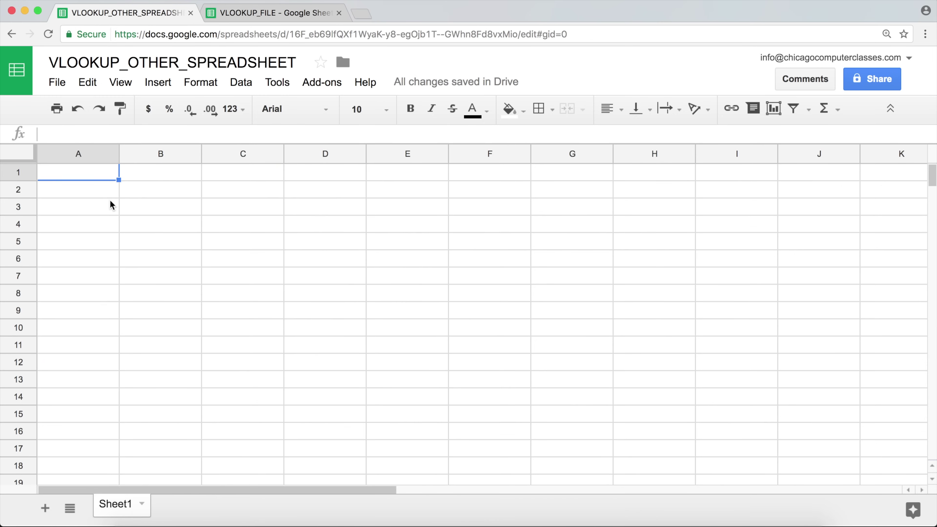
type("Stoc")
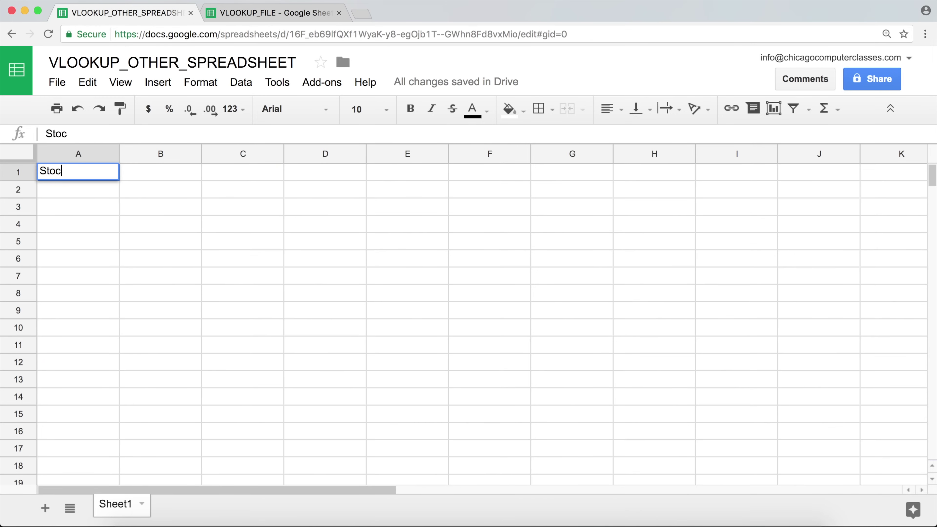
type("k Numbers")
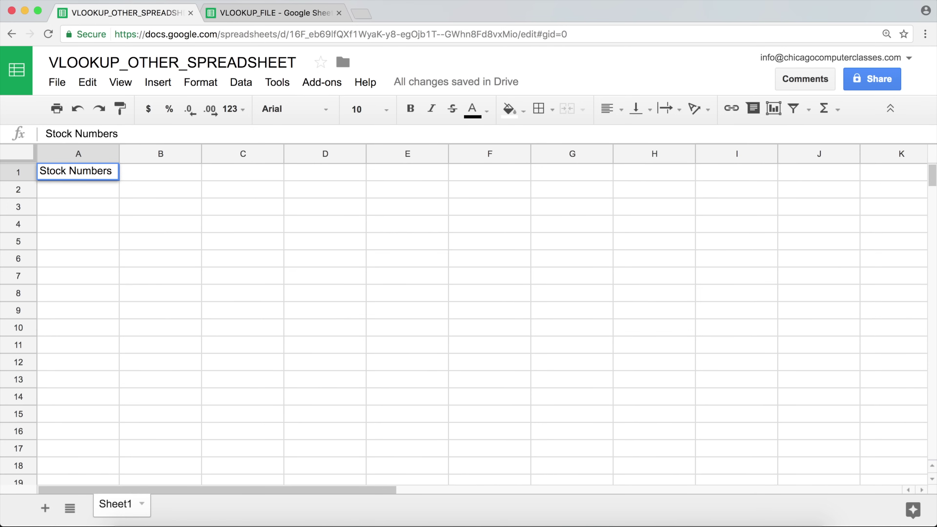
key("Return")
key("ctrl+v")
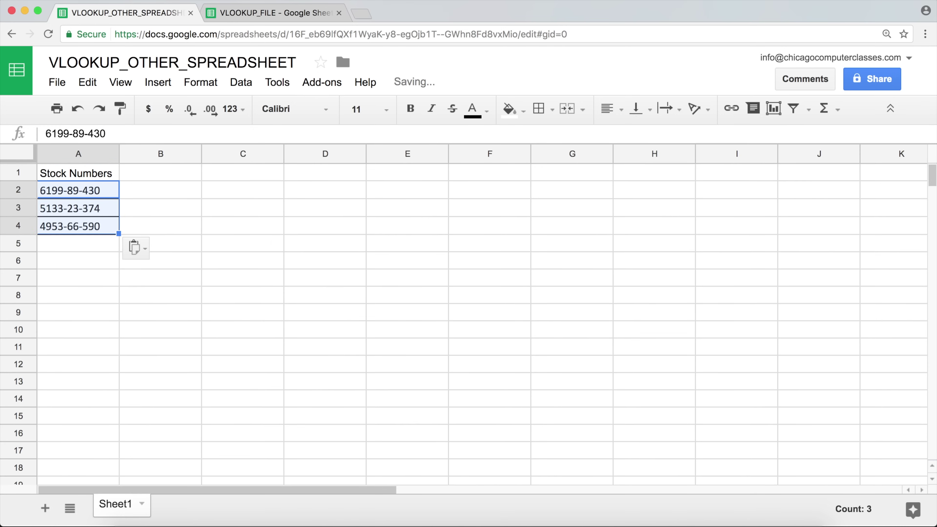
key("Down")
key("Down")
key("Down")
key("Up")
key("Up")
left_click(78, 172)
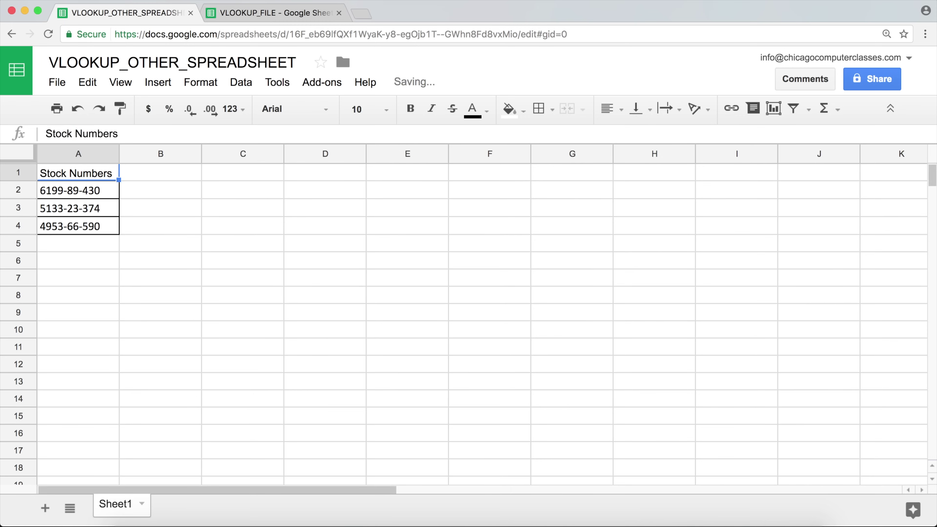
Step: Add a Prices header in B1, then go back to VLOOKUP_FILE
left_click(161, 172)
type("Prices")
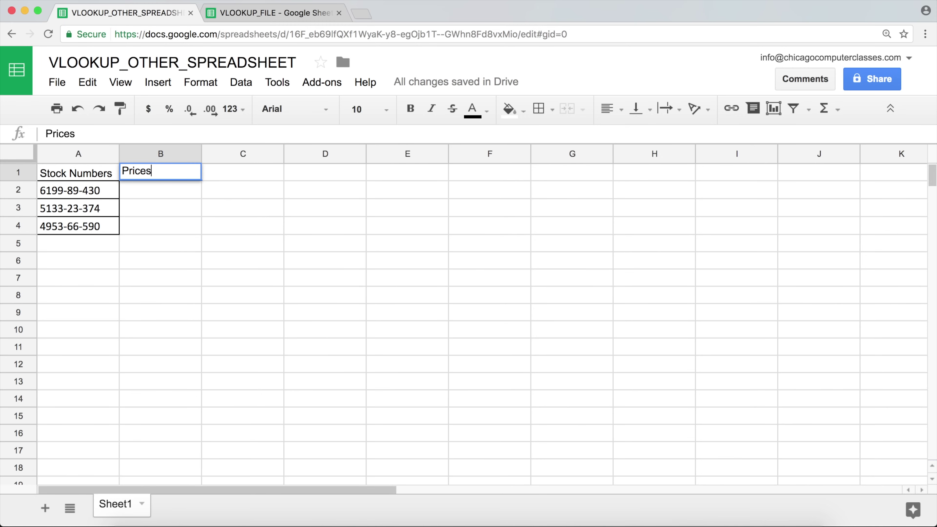
key("Return")
left_click(160, 208)
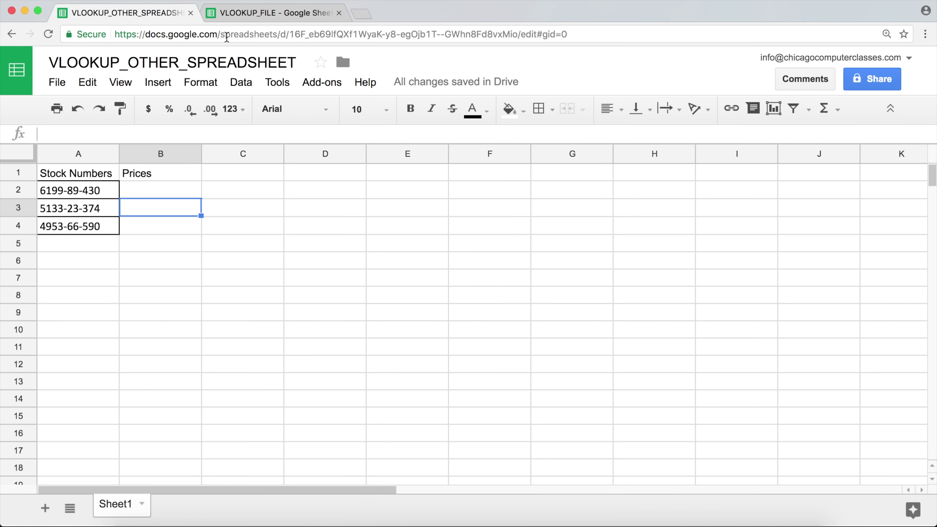
left_click(247, 14)
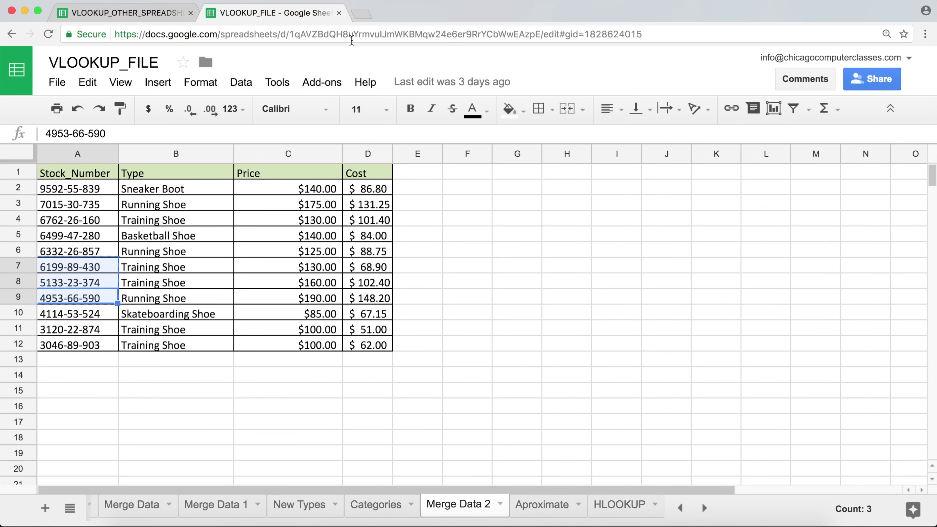
Step: Mark the spreadsheet ID in VLOOKUP_FILE's web address, then return to VLOOKUP_OTHER_SPREADSHEET
left_click(247, 220)
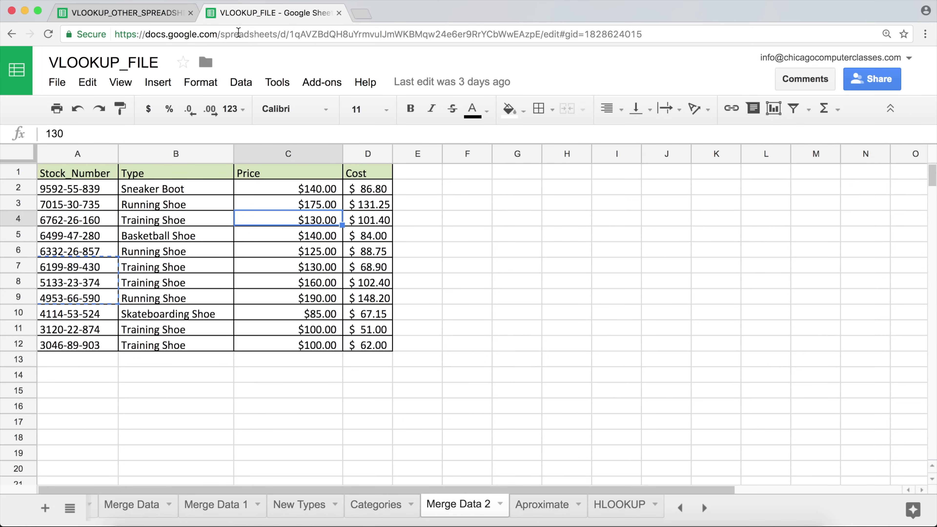
left_click(238, 33)
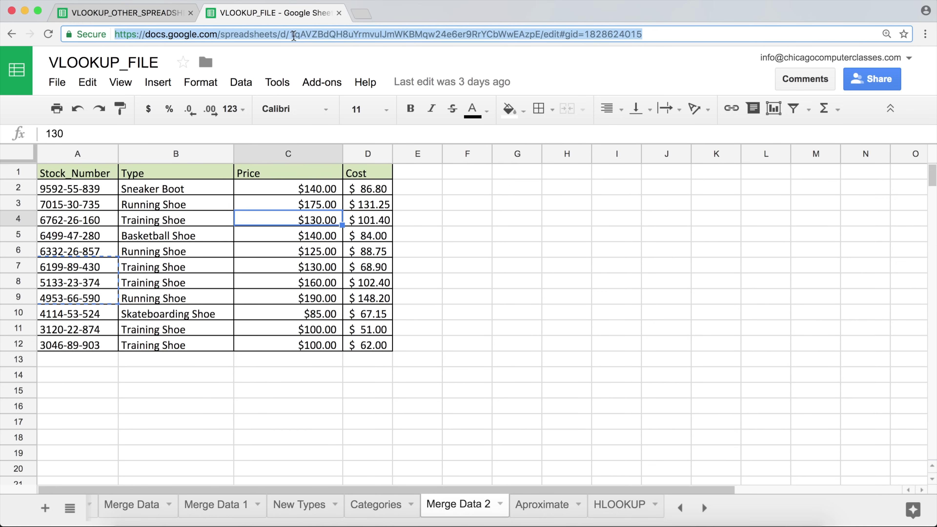
left_click(293, 36)
left_click(244, 34)
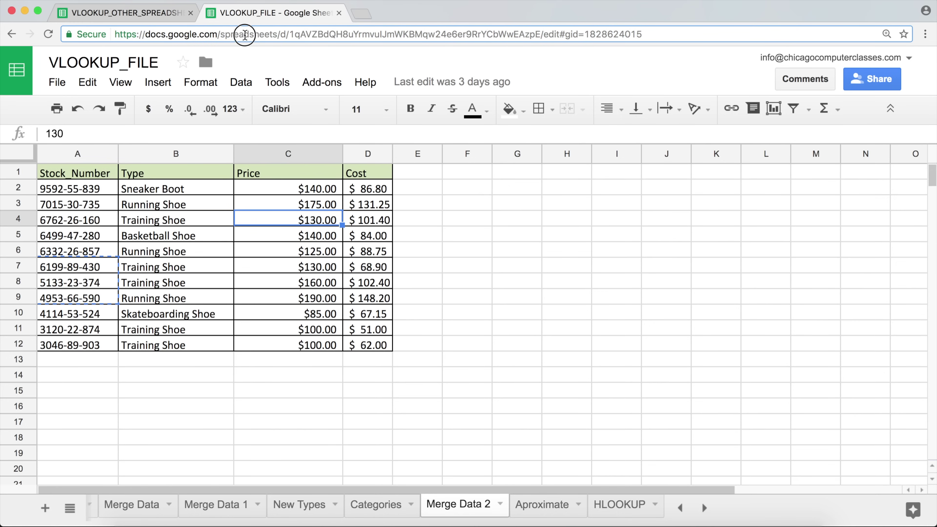
left_click_drag(245, 35, 269, 34)
left_click_drag(291, 35, 540, 35)
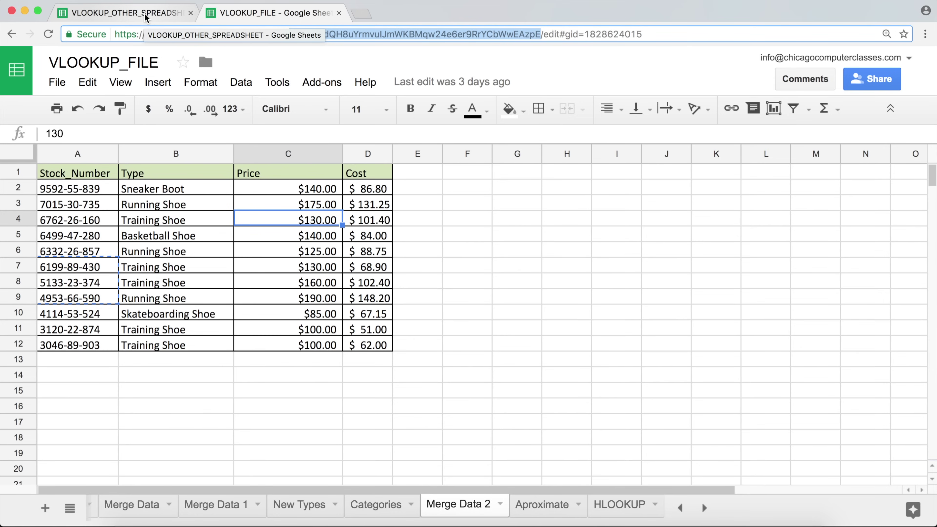
left_click(146, 15)
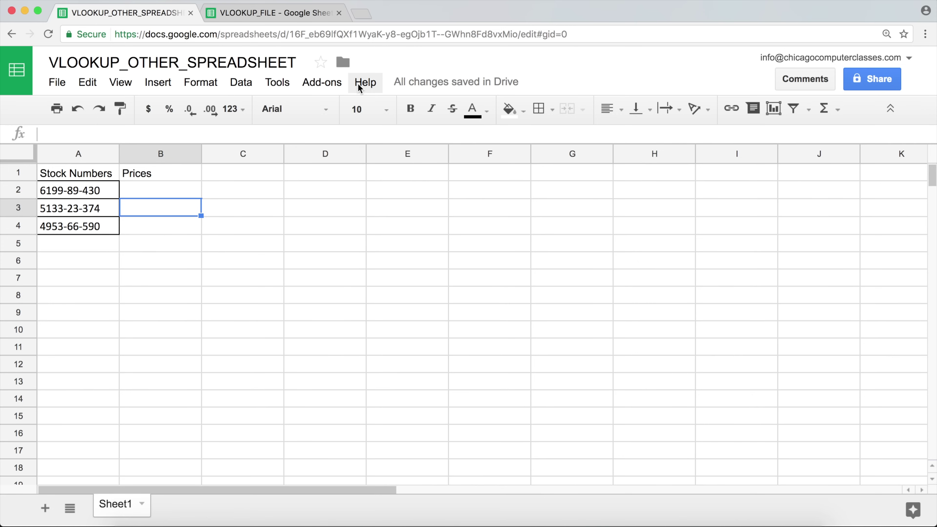
Step: Start an IMPORTRANGE formula in B2 with the pasted source spreadsheet key in quotes
left_click(193, 190)
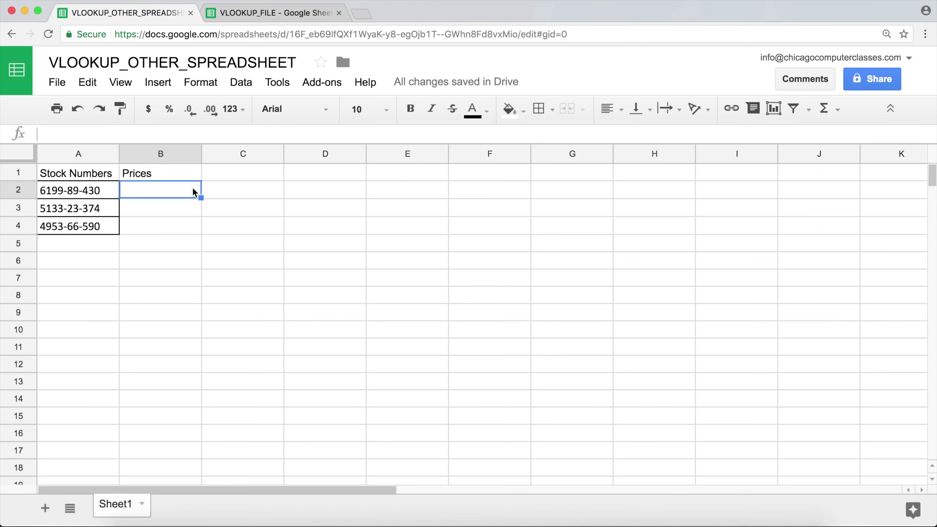
type("=impo")
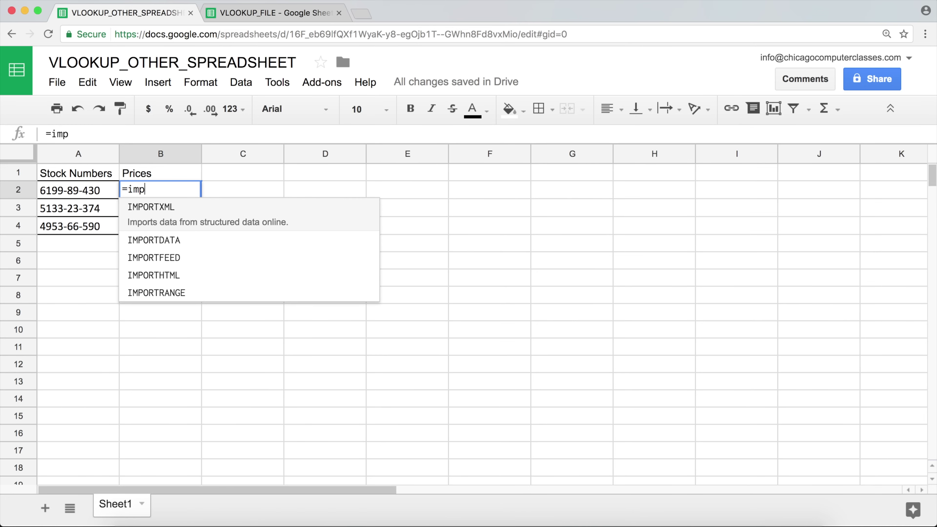
key("Down")
key("Down")
key("Down")
key("Down")
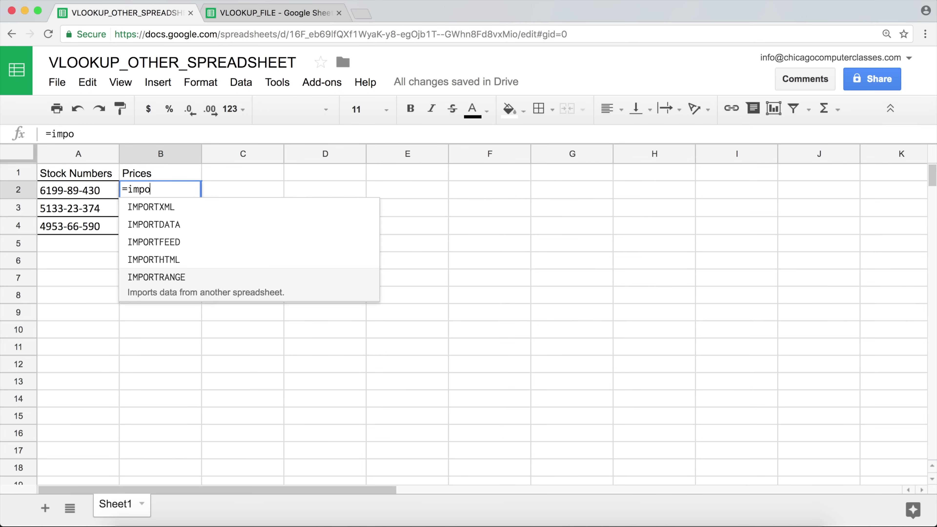
key("Tab")
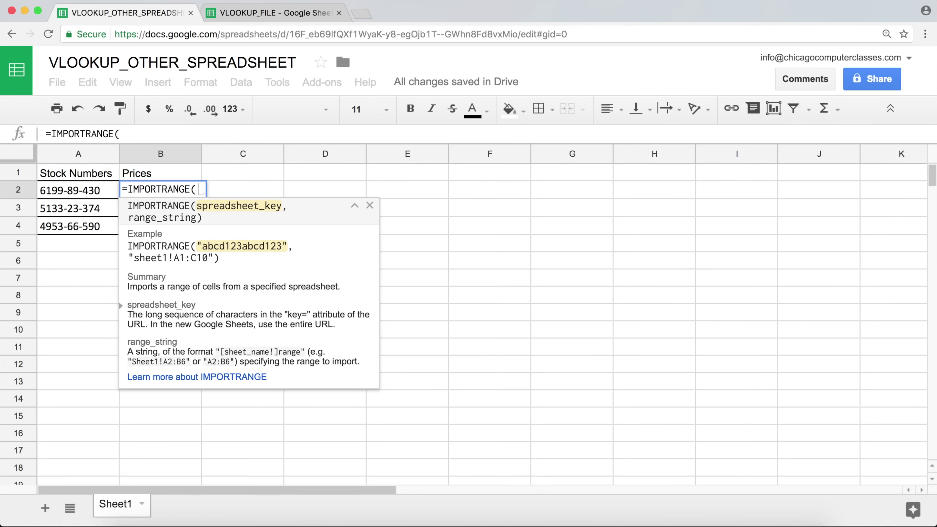
type("\"")
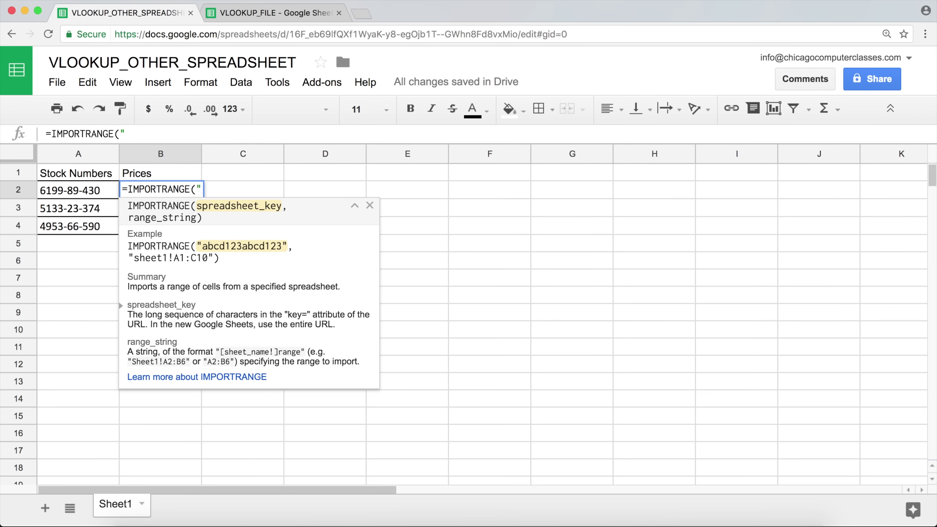
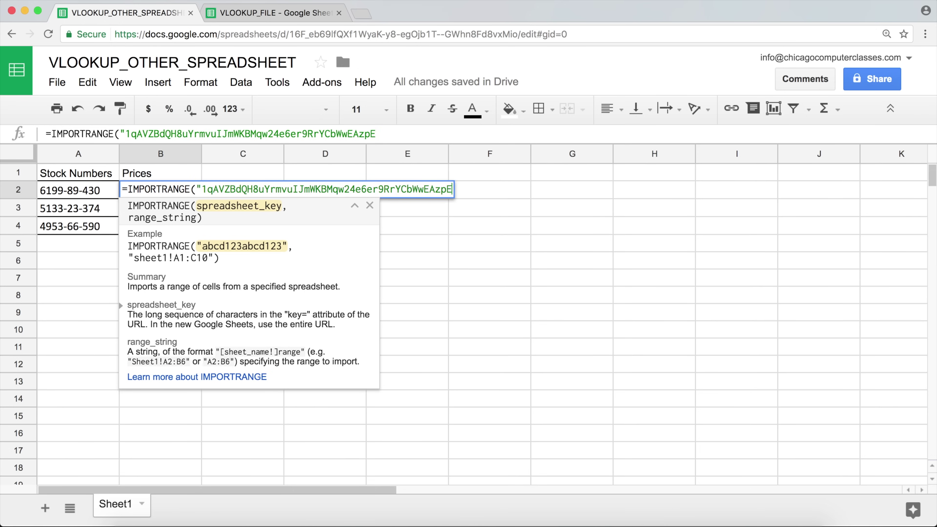
type("\",")
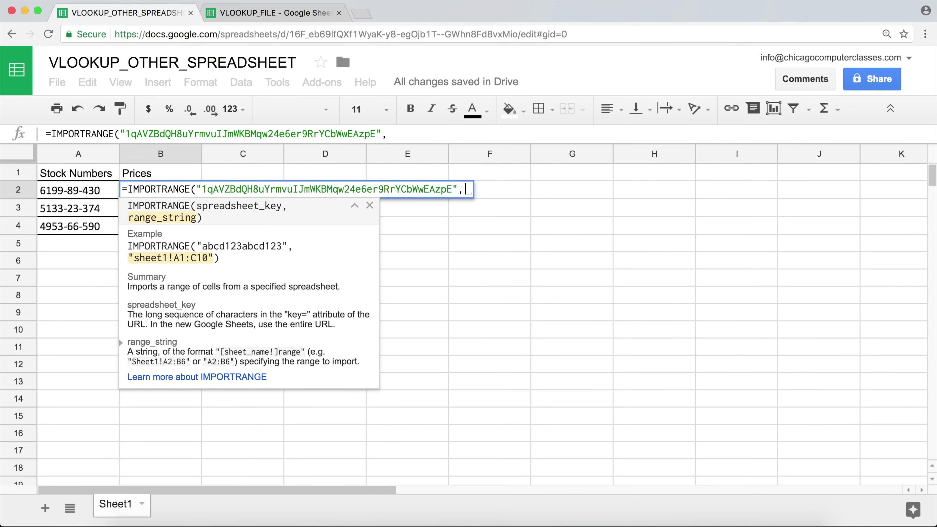
Step: Add the range string 'Merge Data 2'!A2 and close the IMPORTRANGE parenthesis
type("\"")
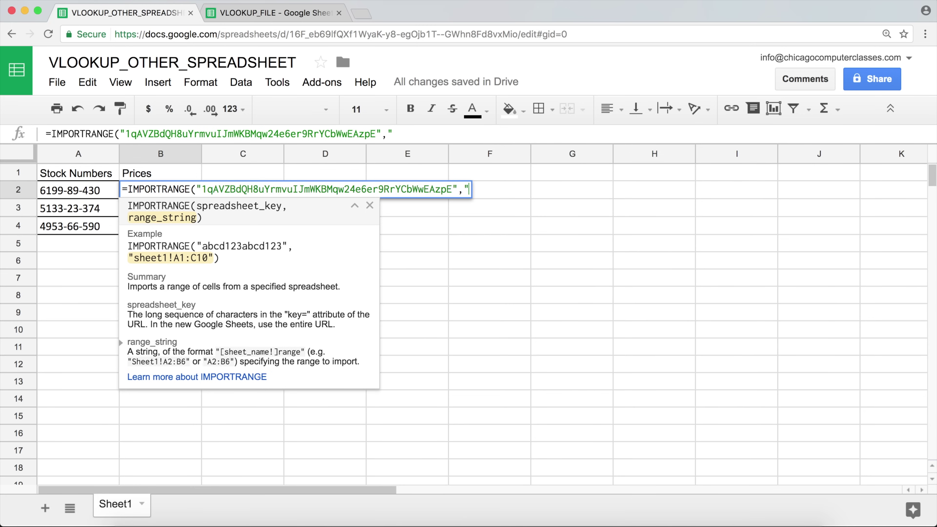
type("Merge")
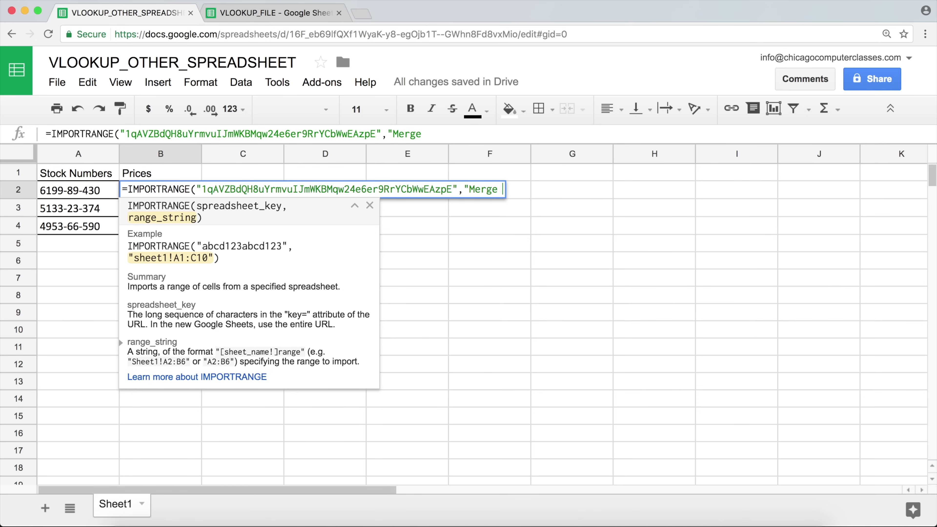
key("BackSpace")
key("BackSpace")
key("BackSpace")
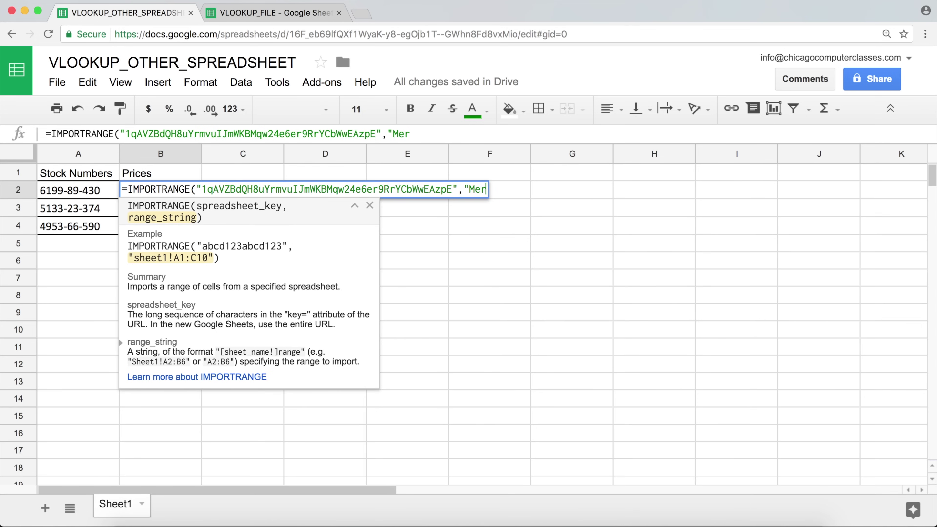
key("BackSpace")
key("BackSpace")
key("BackSpace")
type("'Merge D")
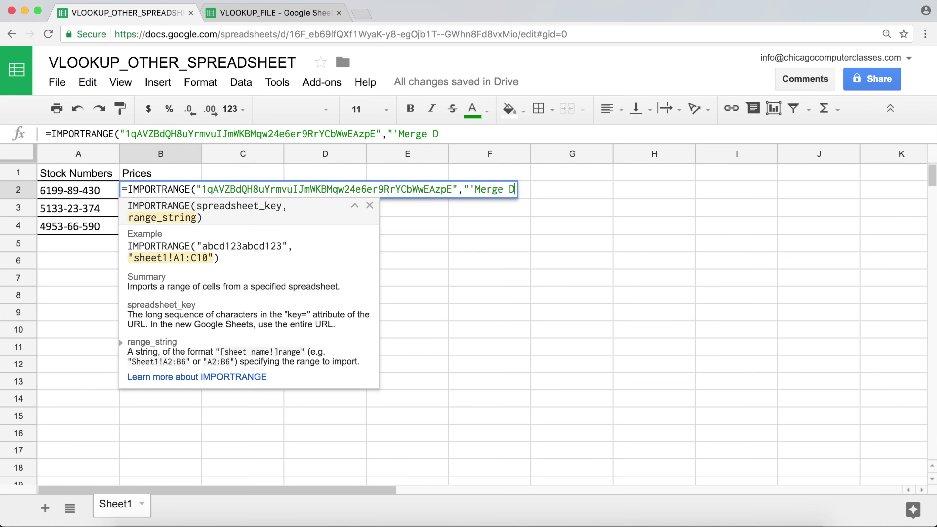
type("ata 2")
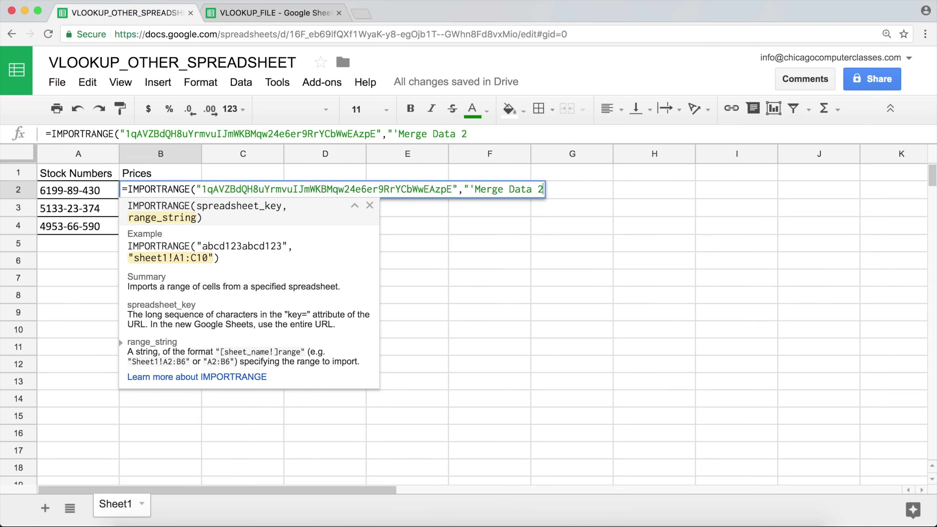
type("'")
type("!")
type("A2")
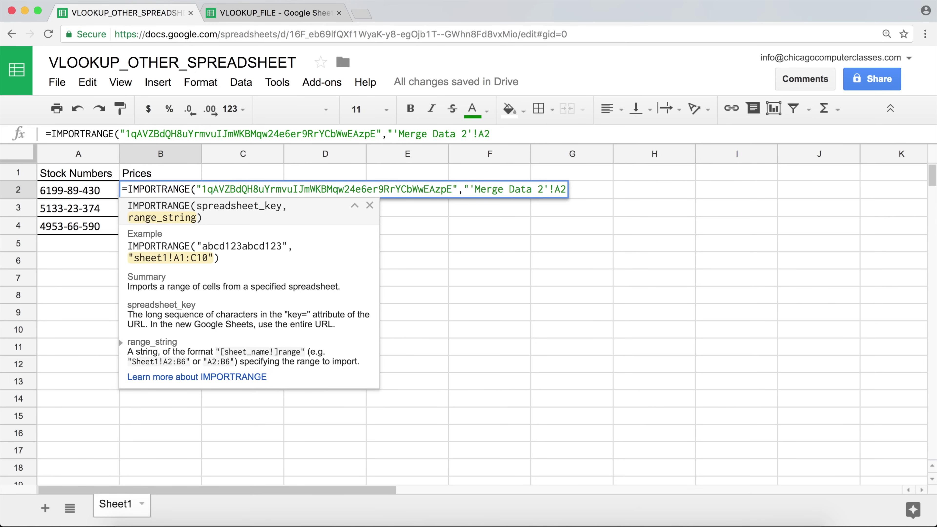
type("\"")
type(")")
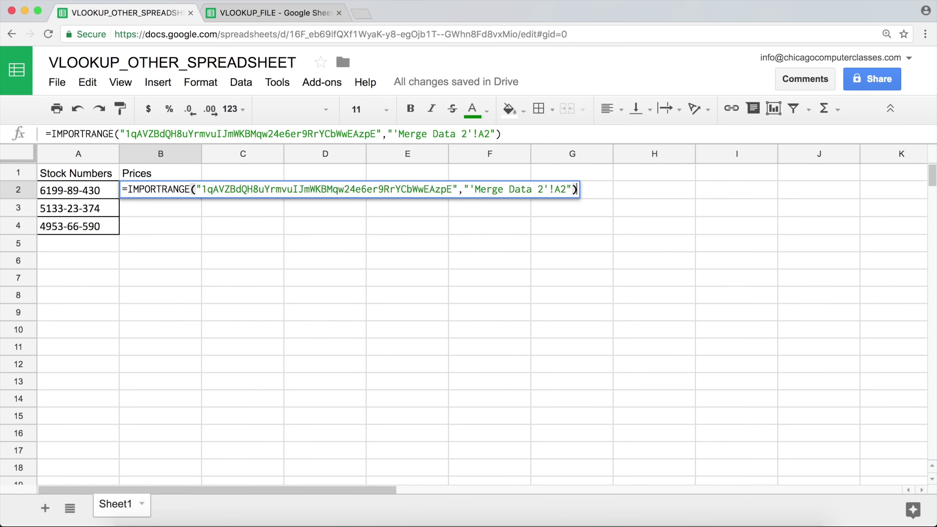
Step: Enter the IMPORTRANGE formula and allow access between the files so B2 shows 9592-55-839
key("Return")
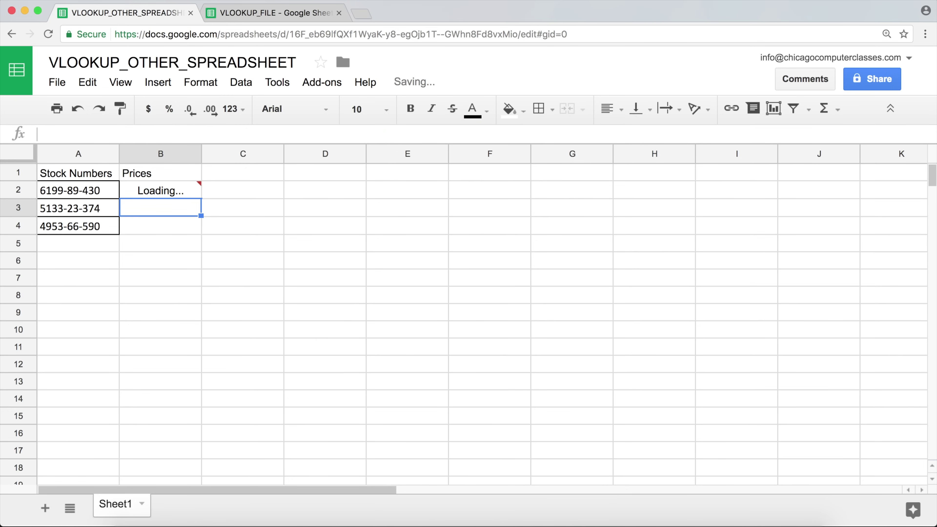
mouse_move(203, 192)
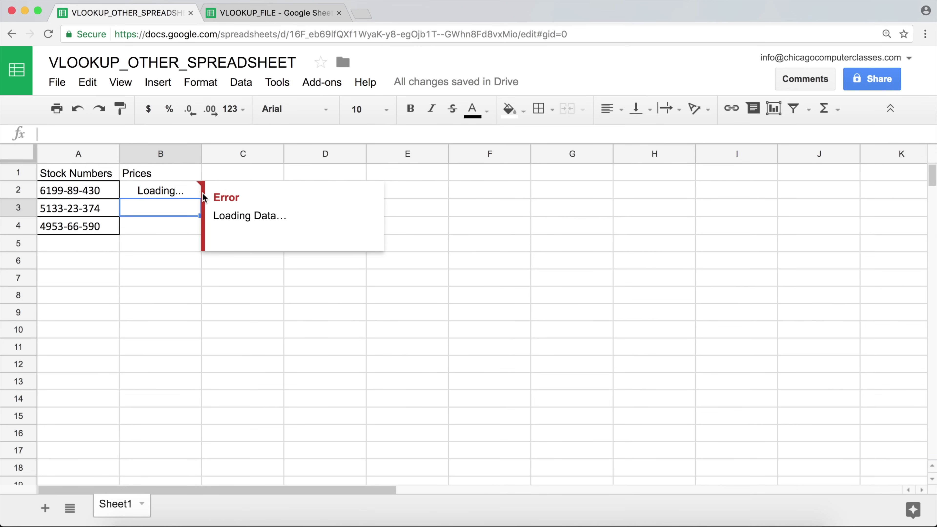
left_click(177, 195)
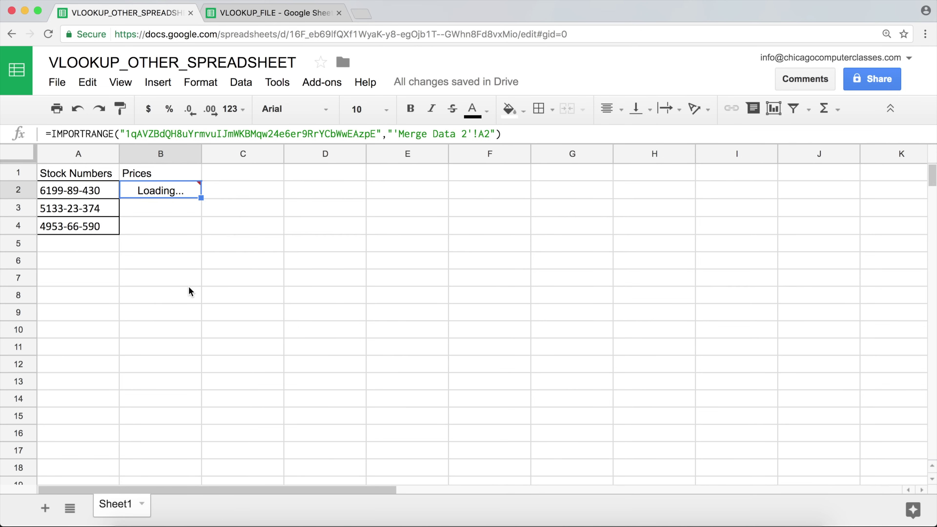
left_click(184, 273)
mouse_move(181, 188)
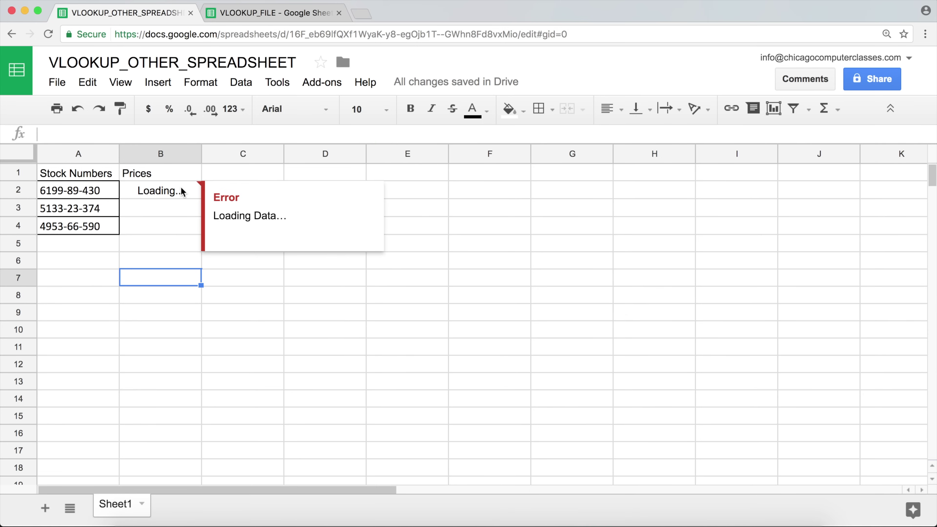
left_click(181, 187)
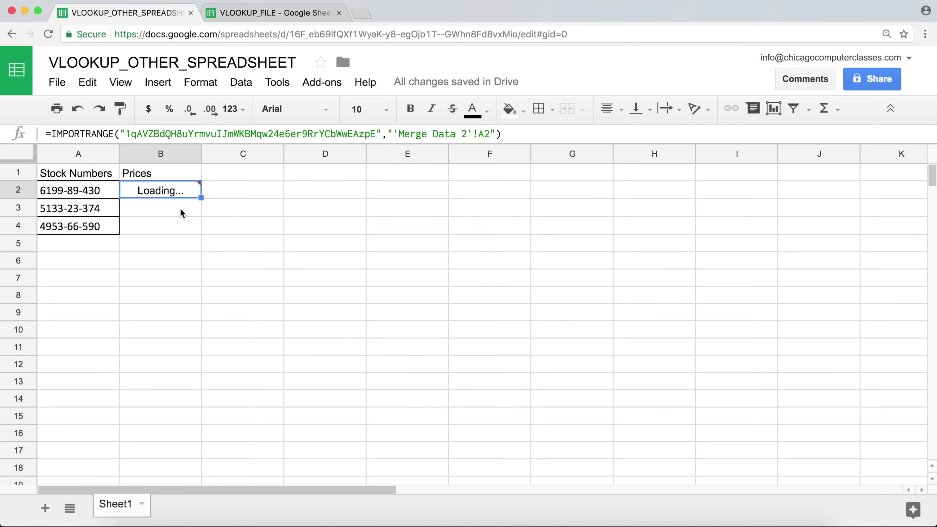
mouse_move(199, 182)
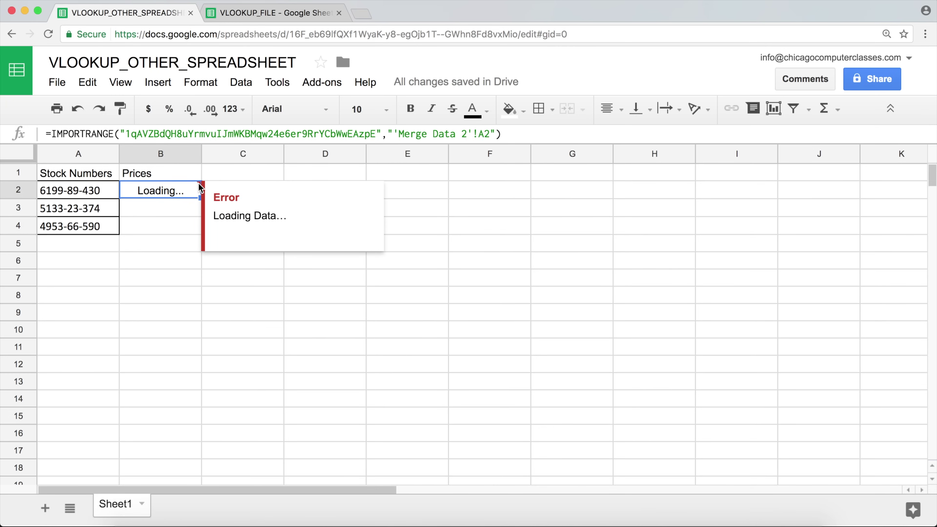
double_click(200, 188)
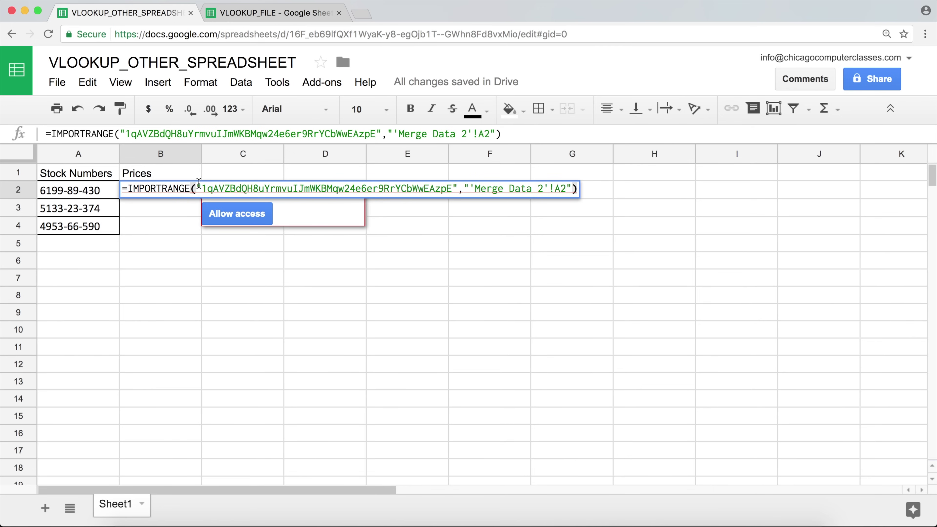
key("Return")
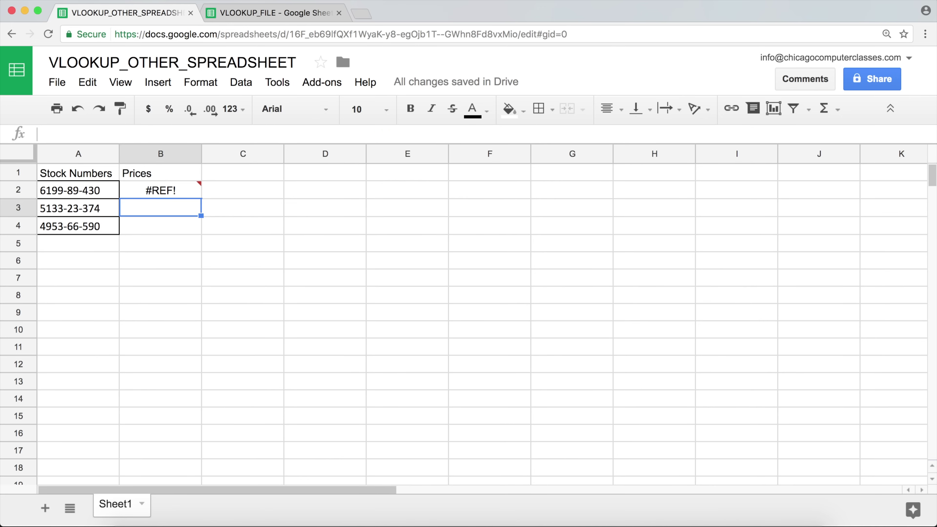
left_click(188, 190)
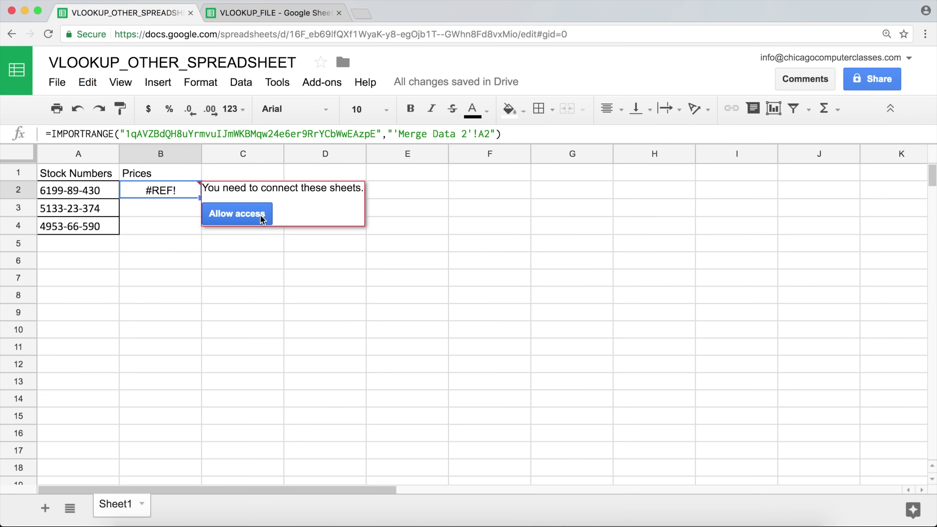
left_click(246, 221)
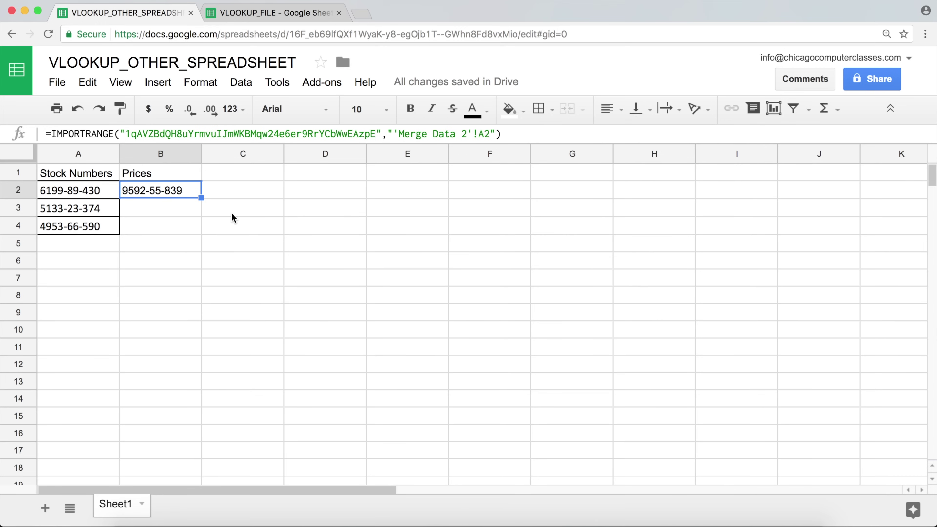
Step: Select all of B2's IMPORTRANGE formula text and delete it
double_click(185, 191)
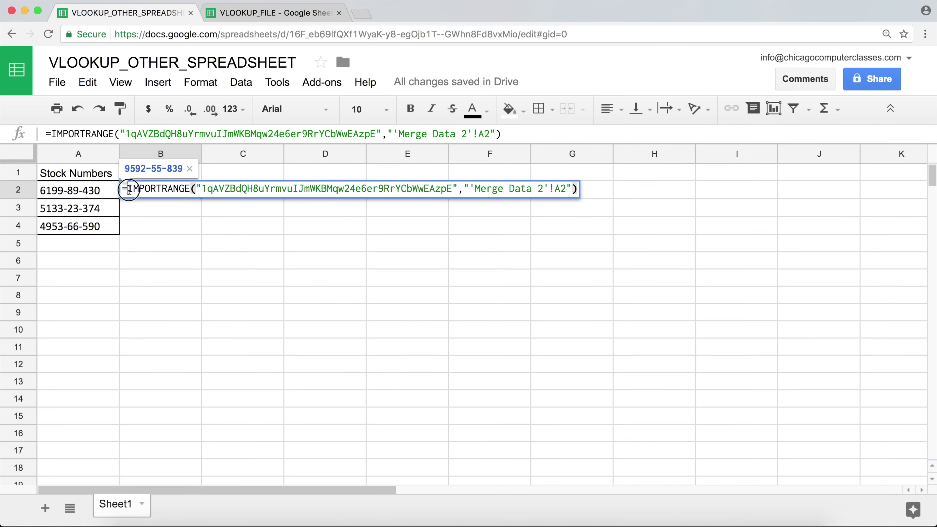
left_click_drag(130, 188, 611, 199)
left_click(408, 188)
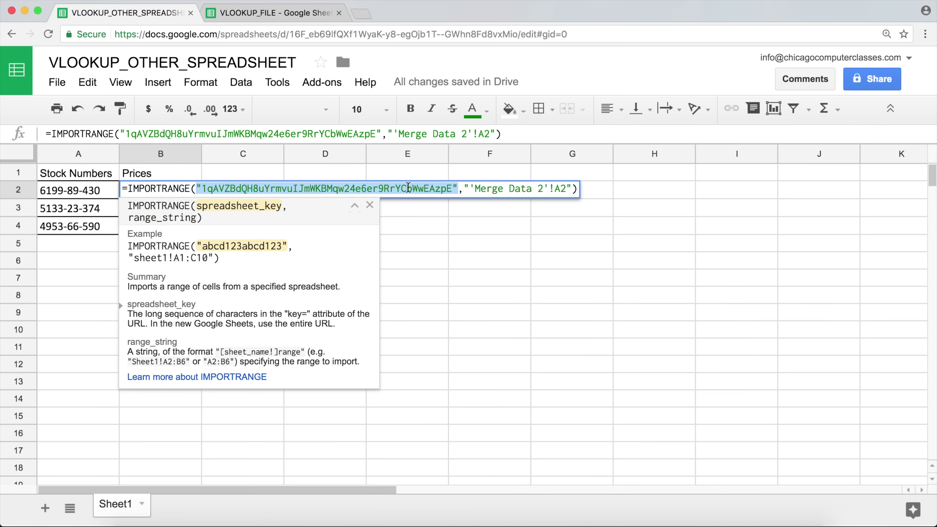
left_click(453, 189)
left_click_drag(452, 189, 201, 189)
key("super+c")
left_click(554, 190)
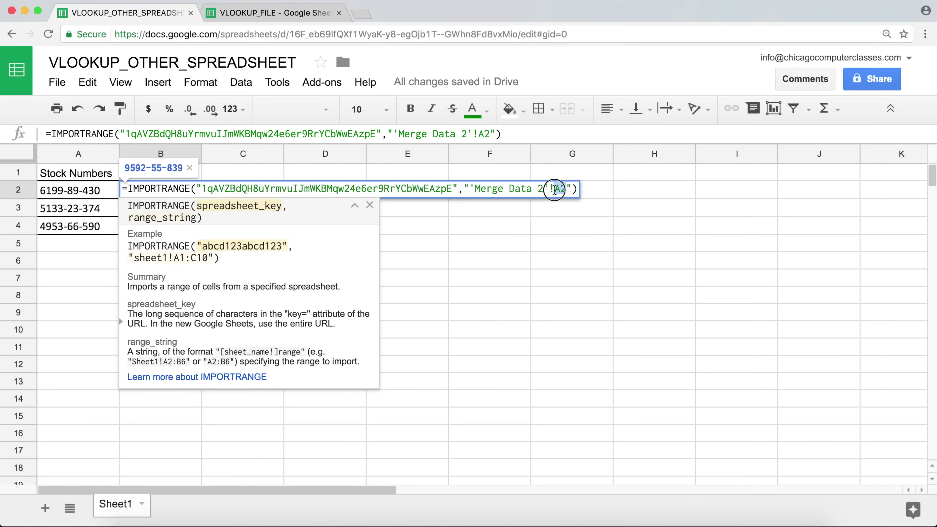
key("ctrl+a")
key("BackSpace")
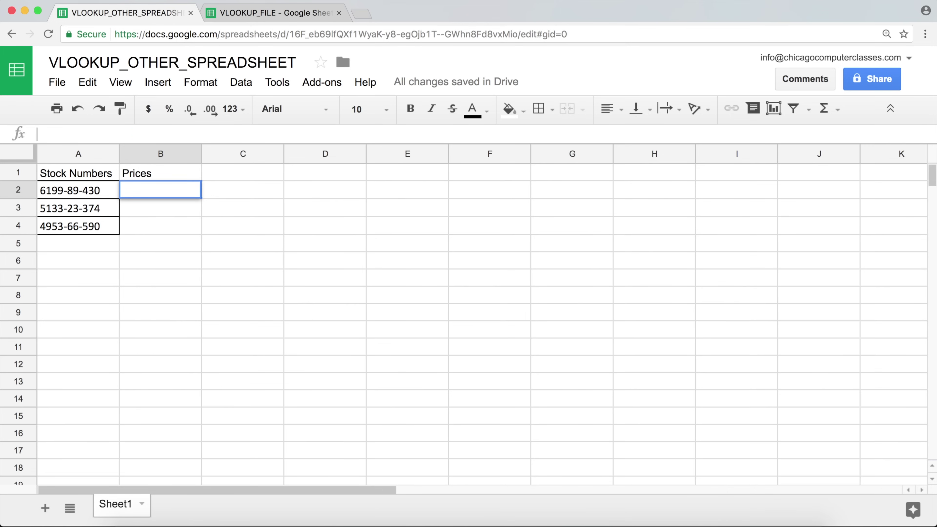
Step: Begin a VLOOKUP in B2 using A2 as the search key, with IMPORTRANGE holding the quoted source key
type("=vlo")
key("Tab")
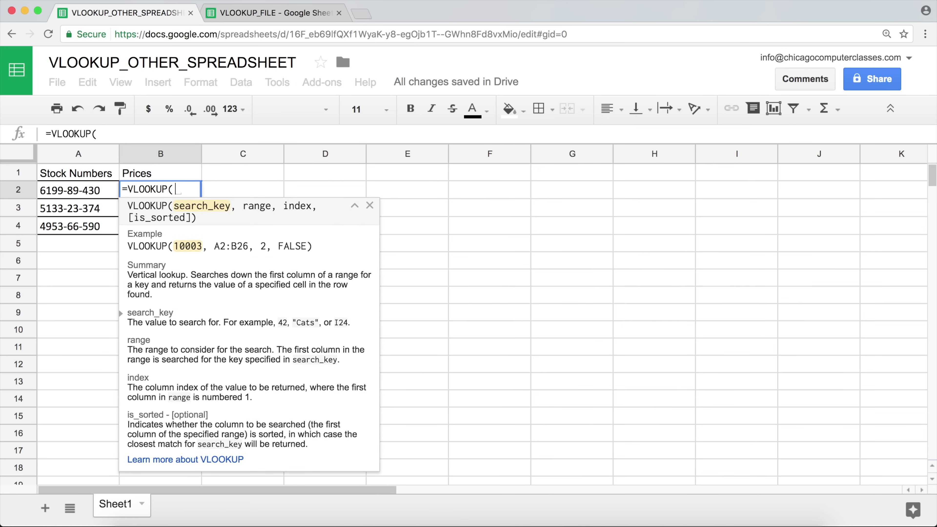
left_click(57, 192)
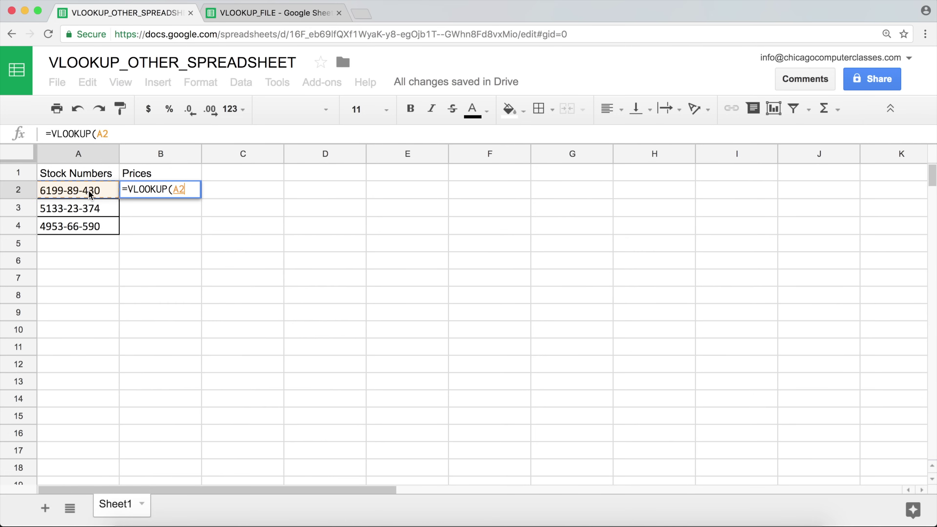
type(",")
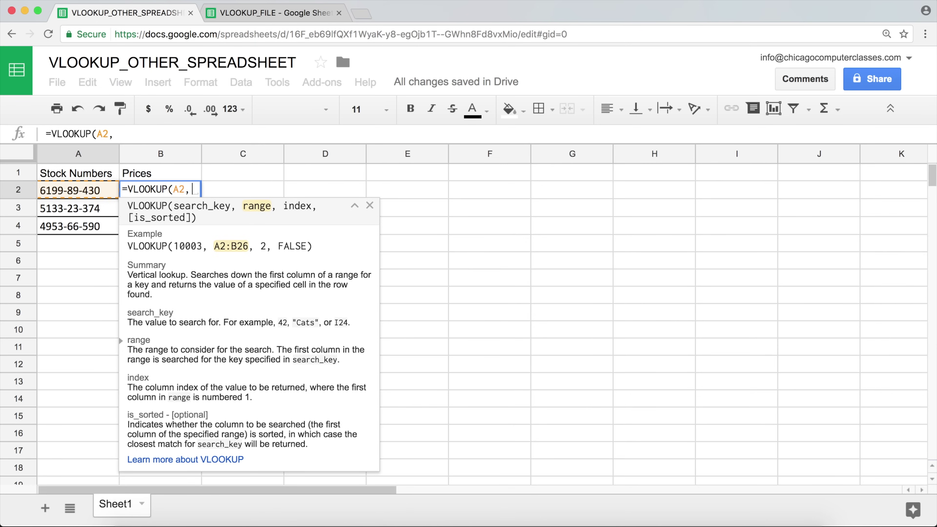
key("BackSpace")
type("impo")
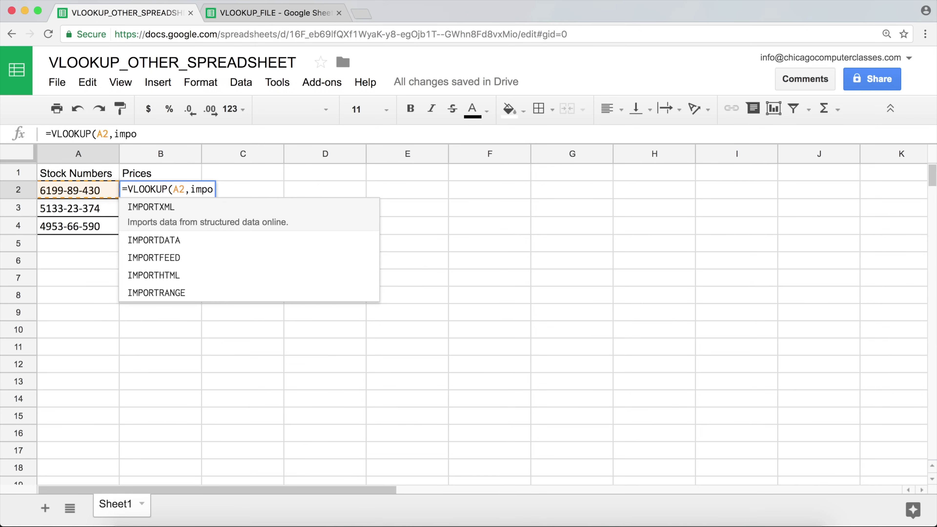
key("Down")
key("Down")
key("Down")
key("Down")
key("Tab")
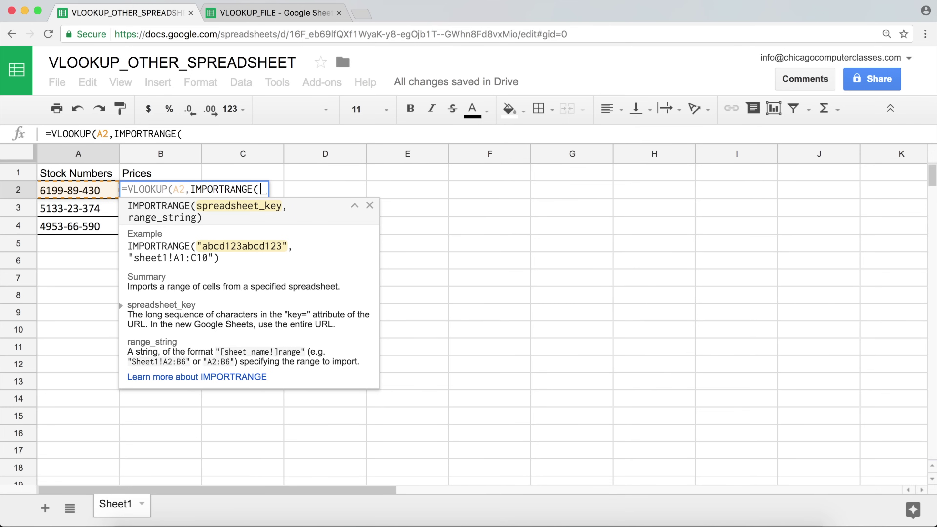
type("\"")
key("super+v")
type("\"")
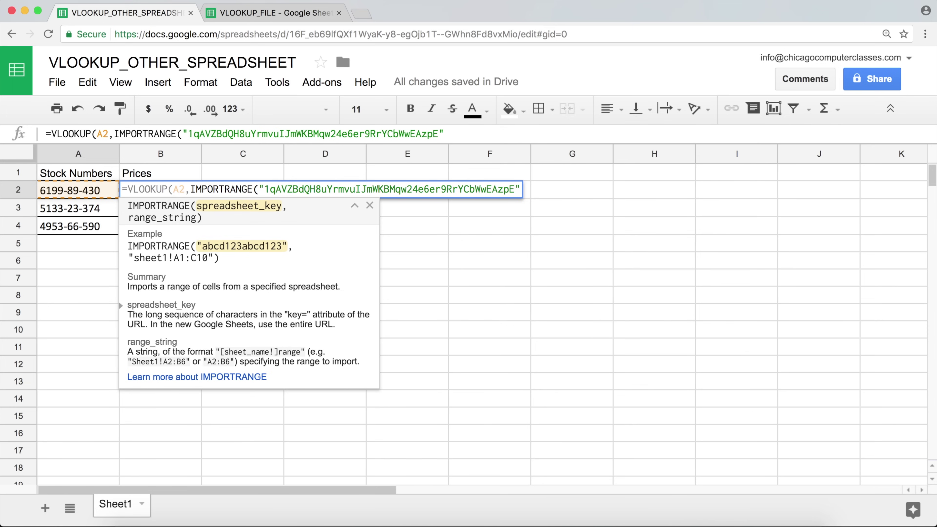
type(",")
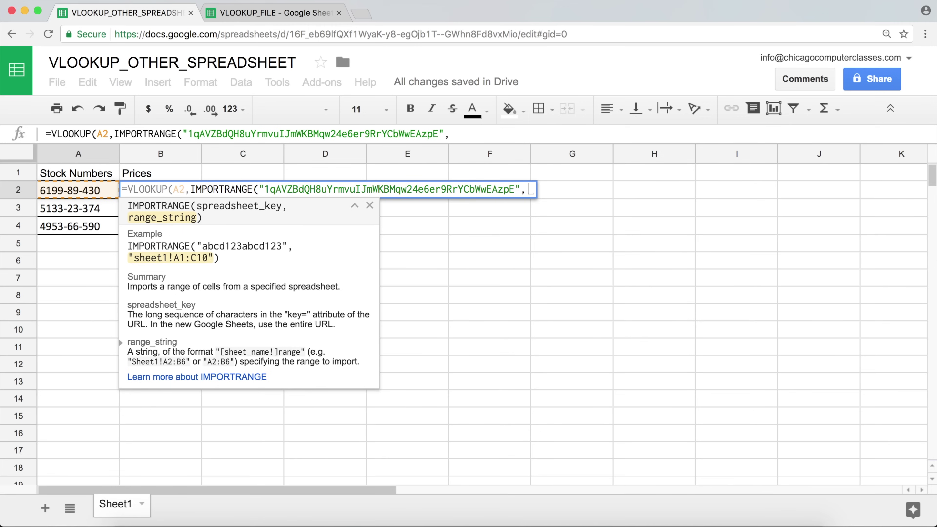
Step: Enter the range "'Merge Data 2'!A2:D12" and close the IMPORTRANGE parenthesis
type("\"")
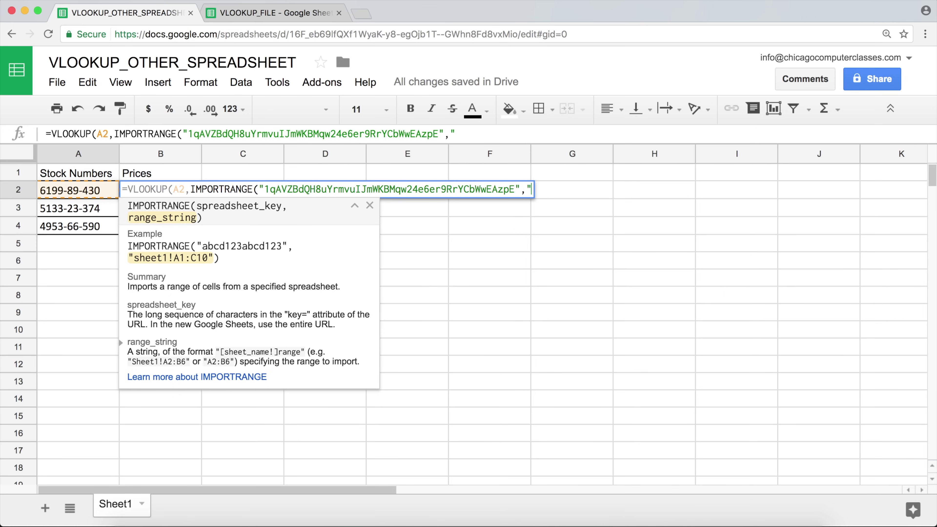
type("'Merde")
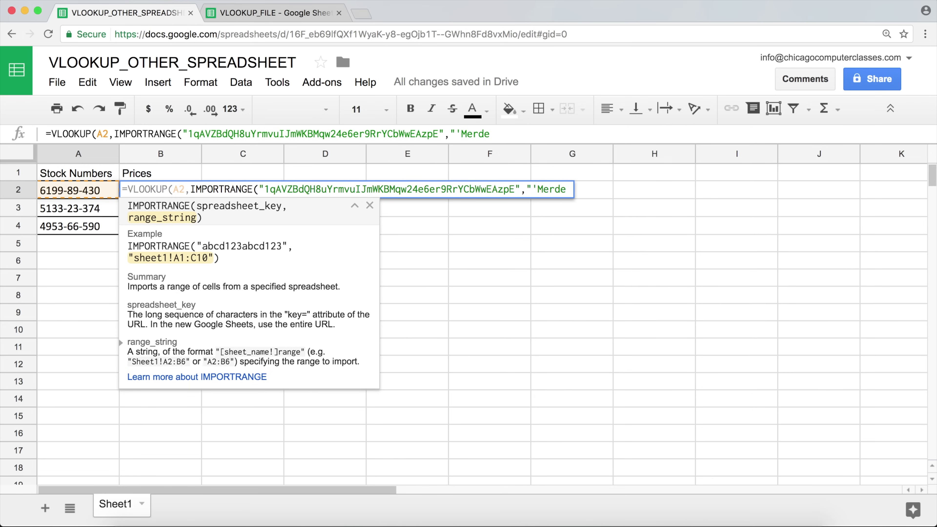
key("BackSpace")
key("BackSpace")
type("ge Data ")
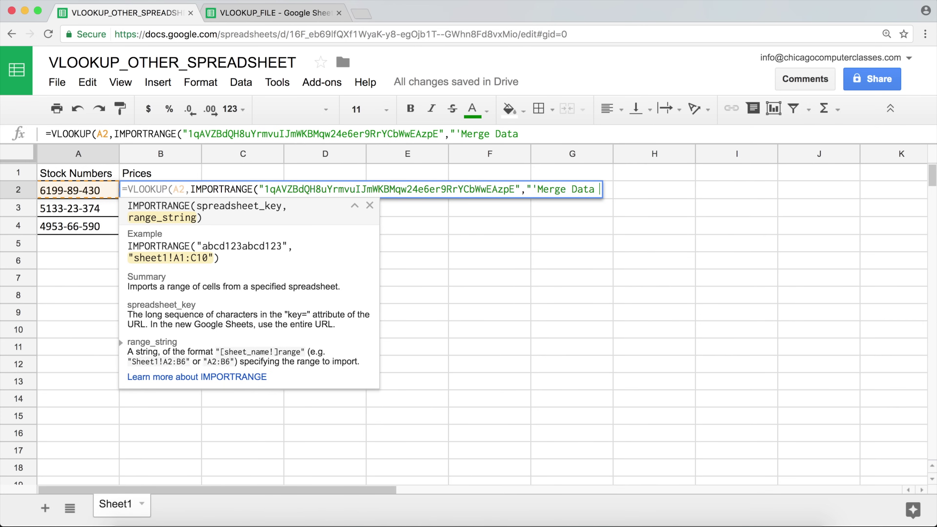
type("2'!A2")
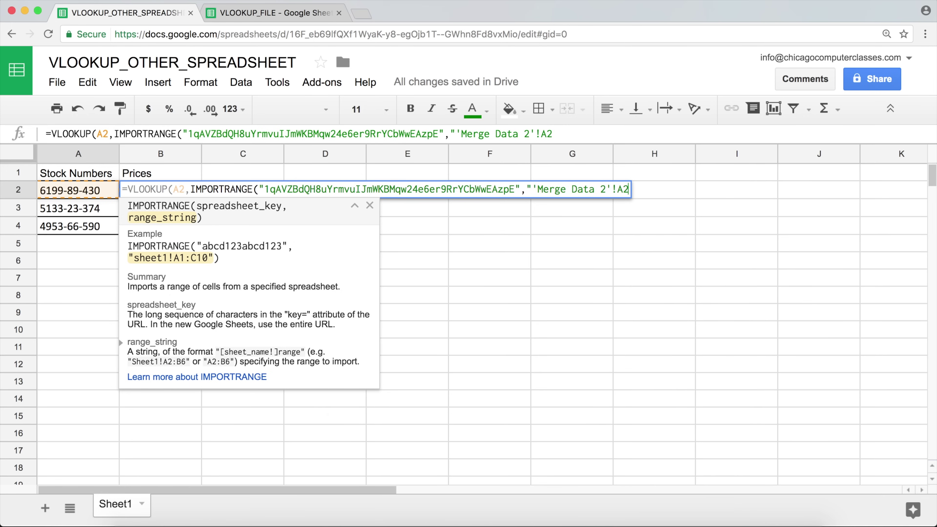
type(":D12")
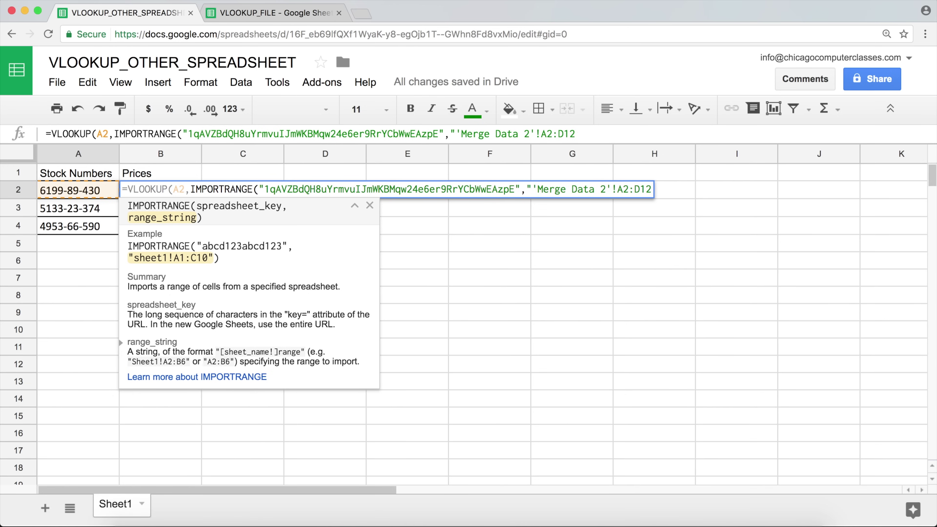
type("\")")
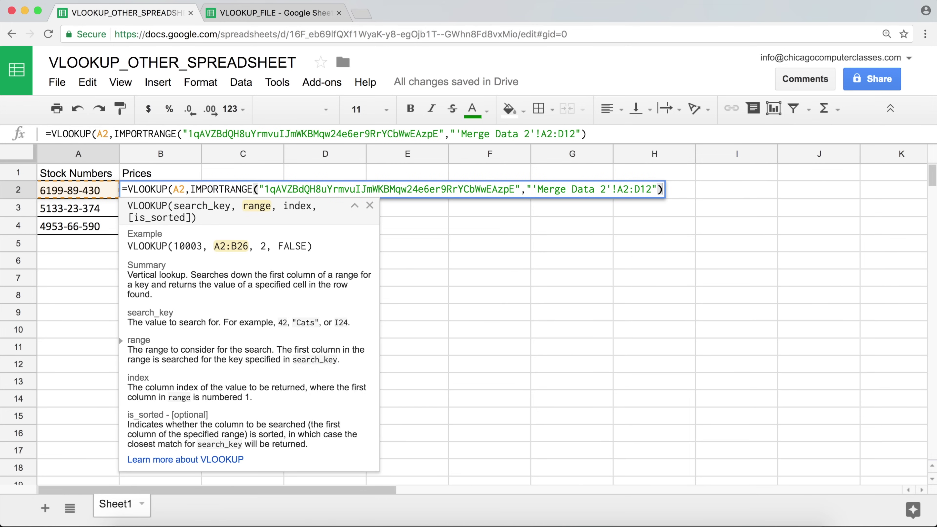
Step: Complete the VLOOKUP with column 3 and exact match 0 so B2 returns 130
type(",")
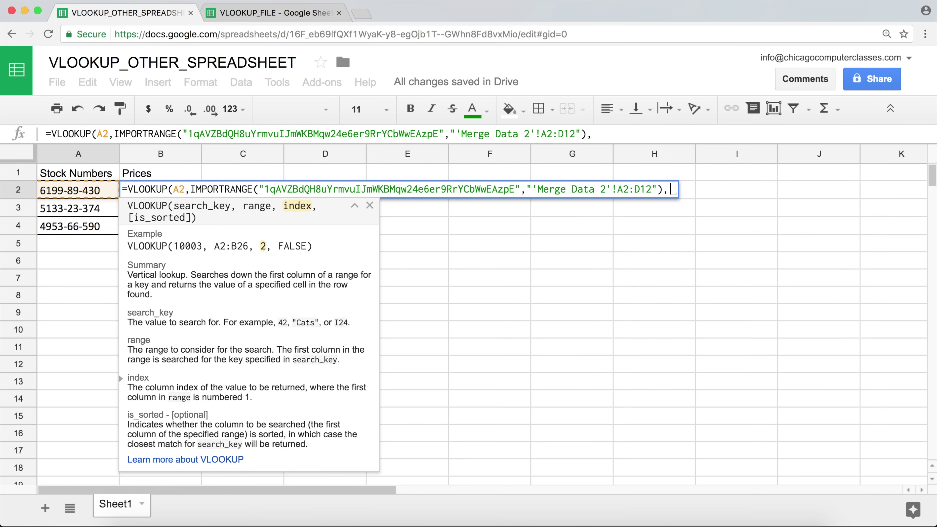
type("3,")
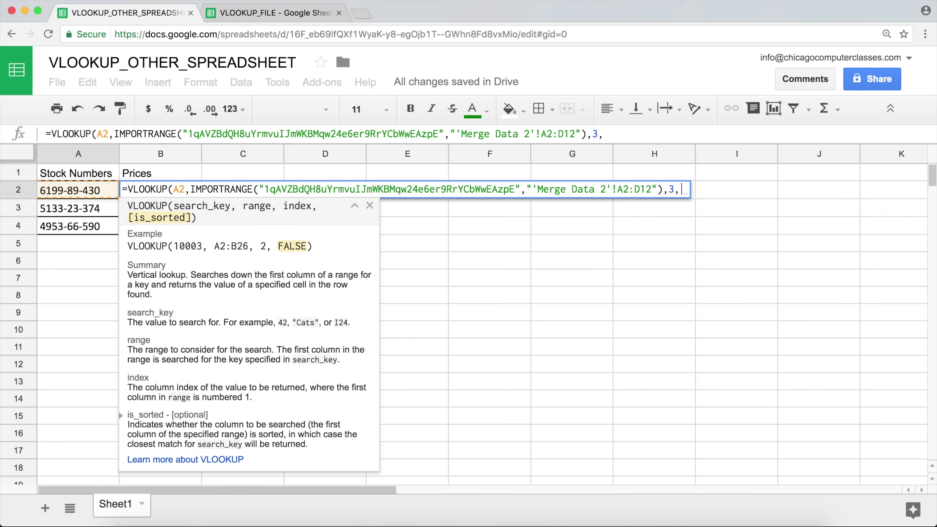
type("0)")
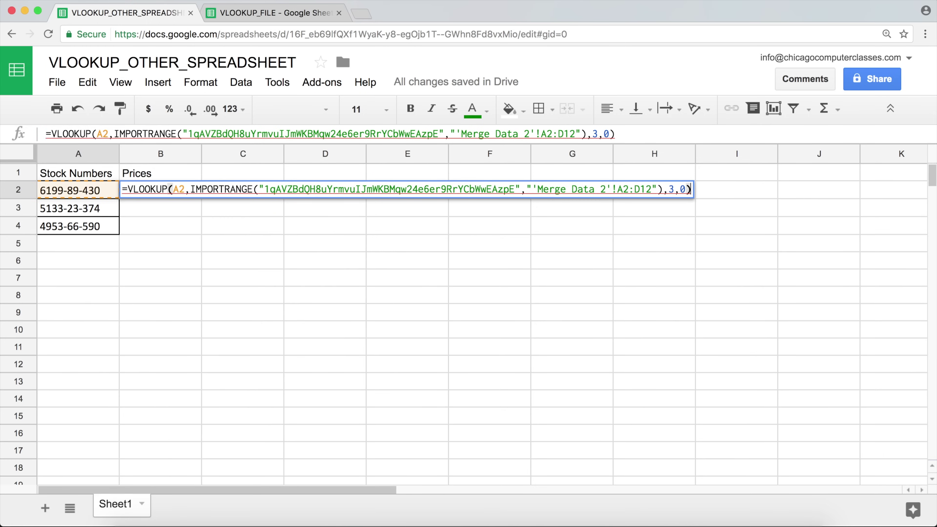
key("Return")
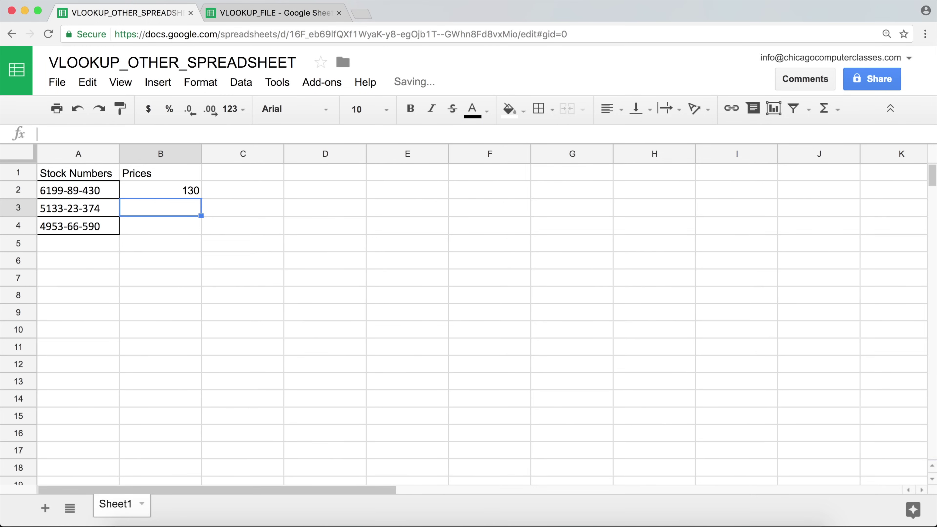
left_click(136, 189)
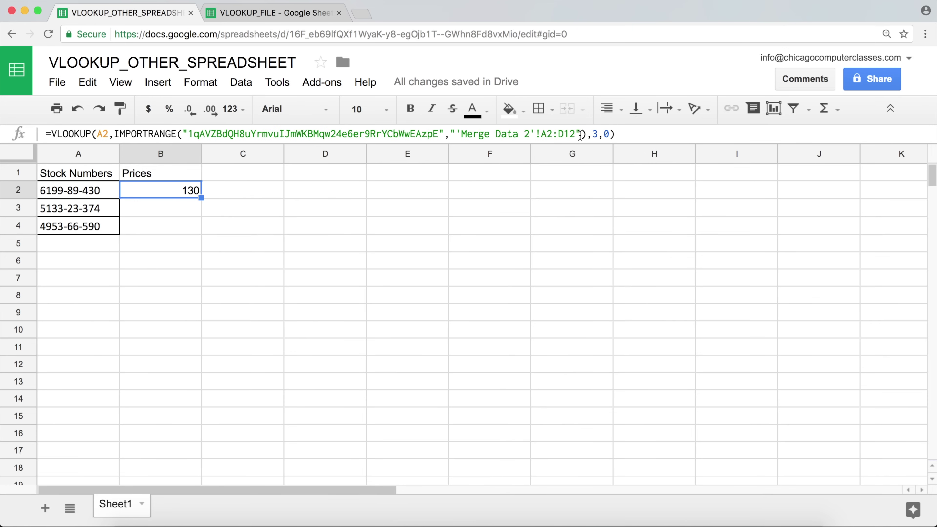
left_click(249, 13)
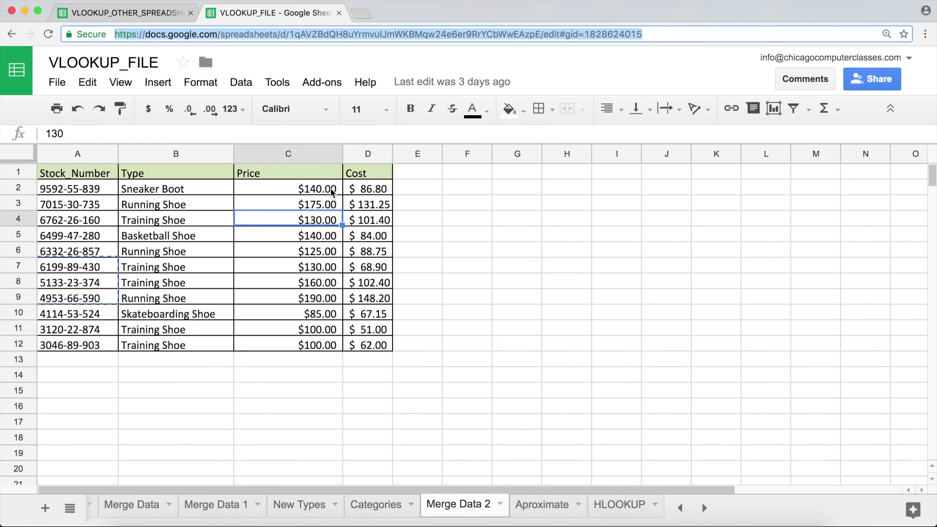
Step: Confirm in Merge Data 2 that stock 6199-89-430 costs 130, matching B2's result
left_click(316, 205)
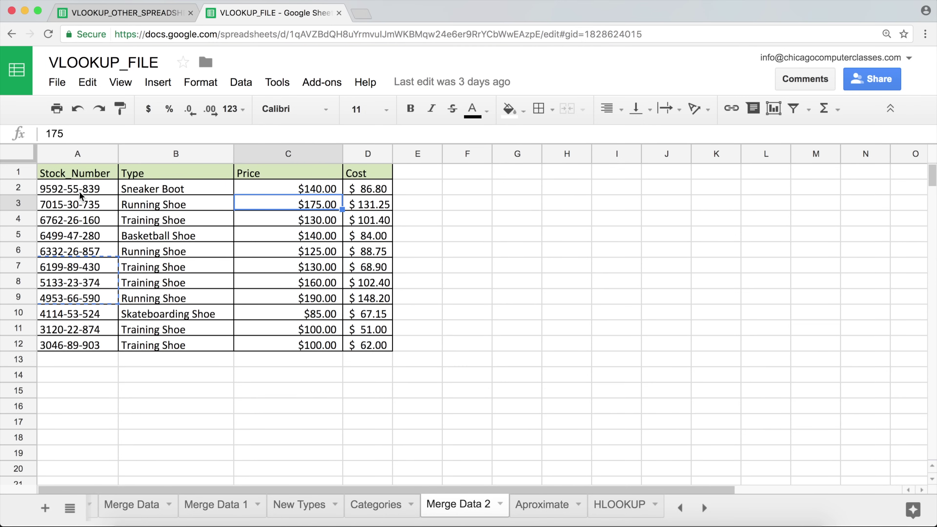
left_click_drag(79, 192, 294, 273)
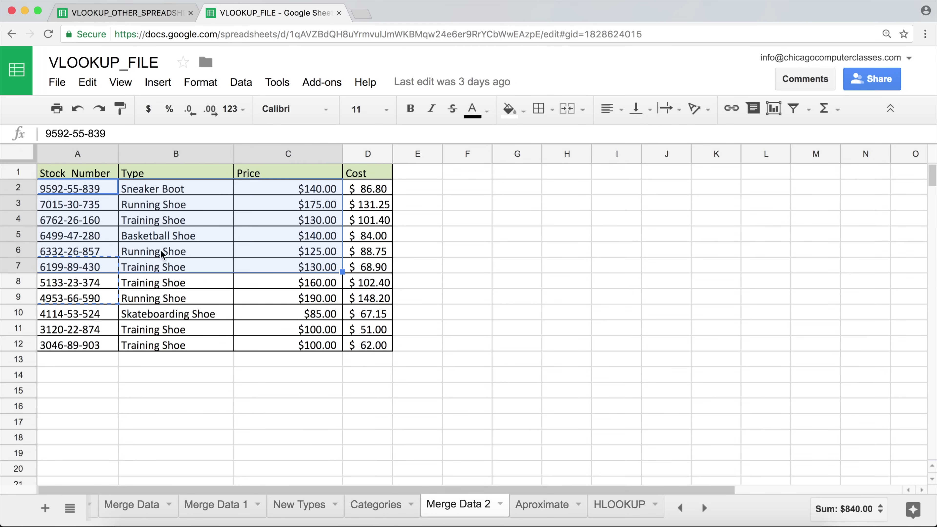
left_click(76, 192)
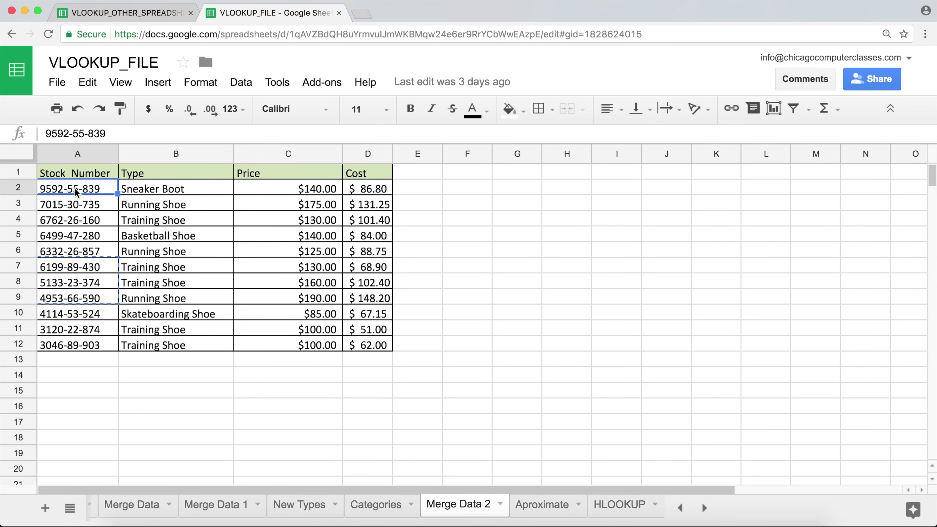
left_click(357, 347)
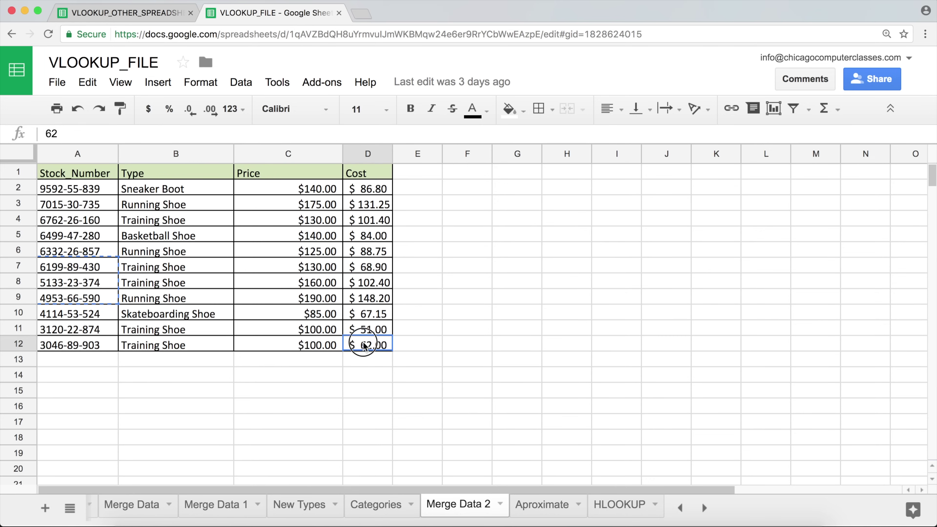
left_click(125, 15)
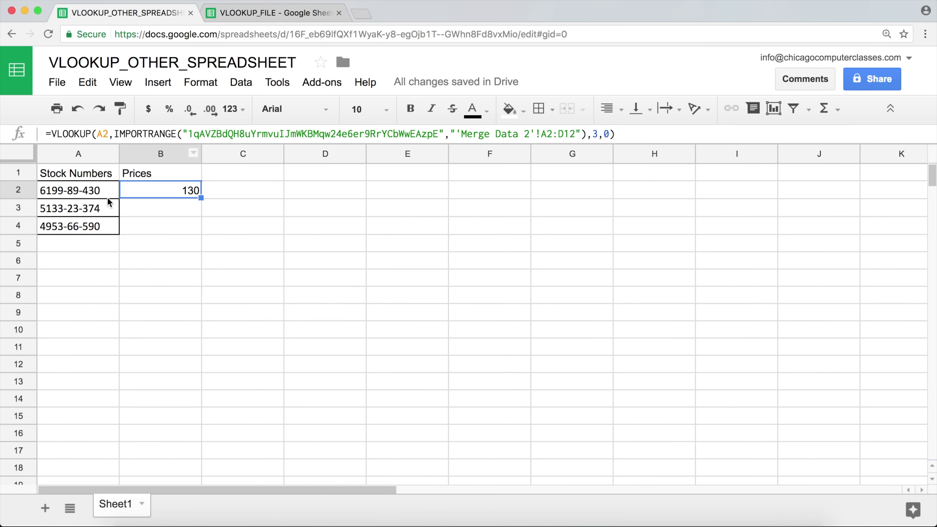
left_click(88, 195)
left_click(255, 14)
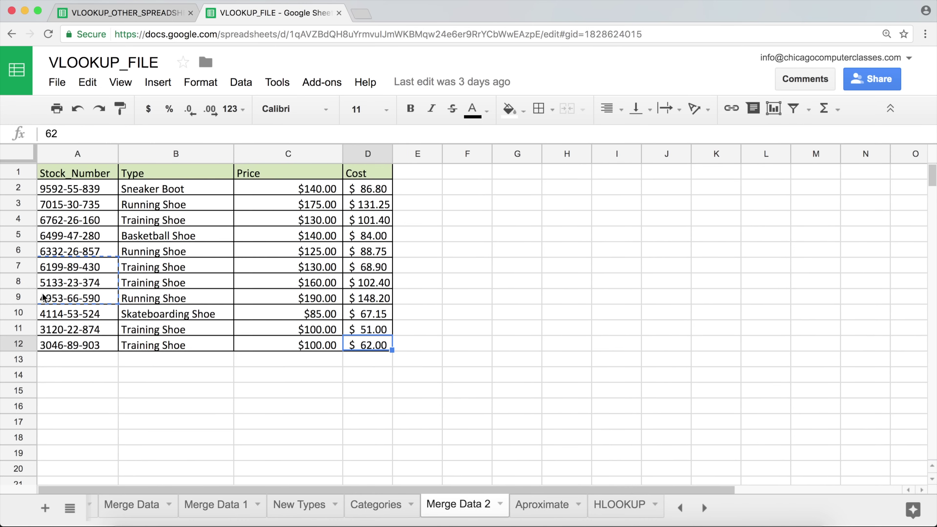
left_click(91, 266)
left_click(332, 272)
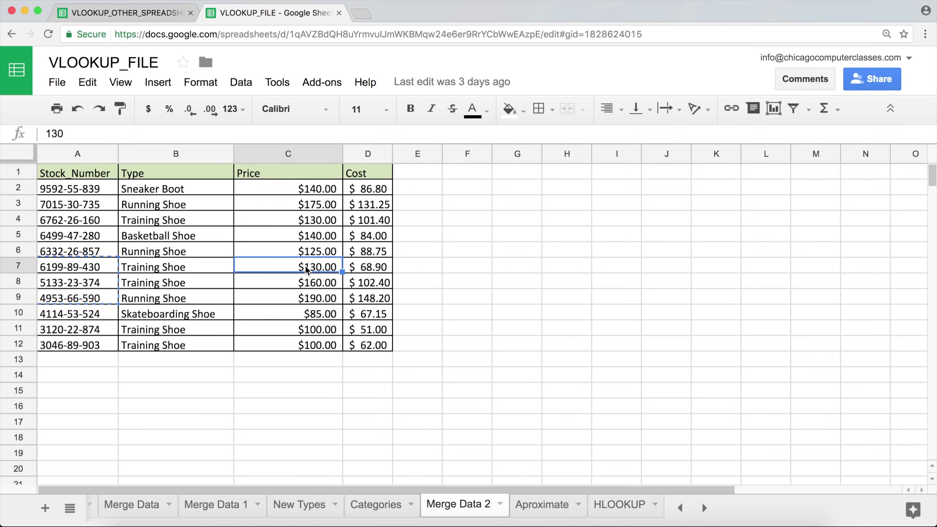
left_click(164, 18)
left_click(172, 190)
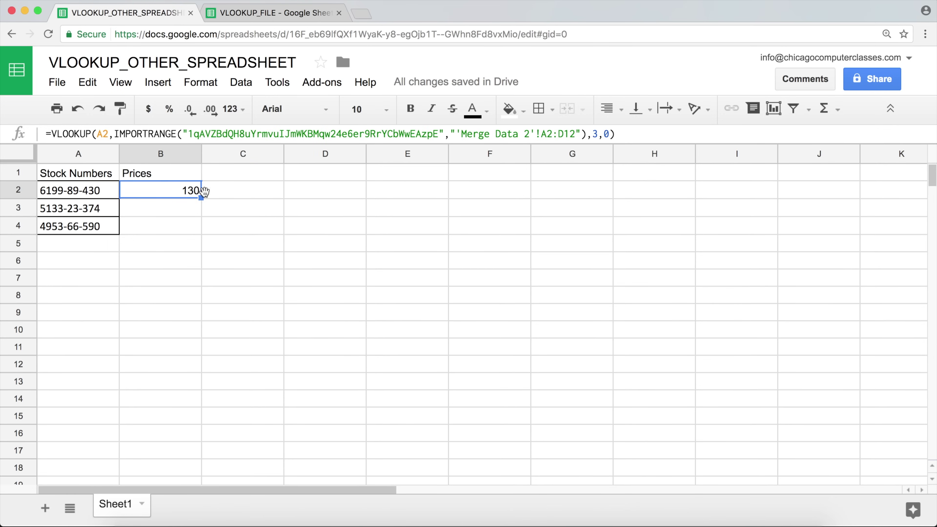
Step: Review the A2:D12 range reference in B2's VLOOKUP and recommit the formula
double_click(188, 192)
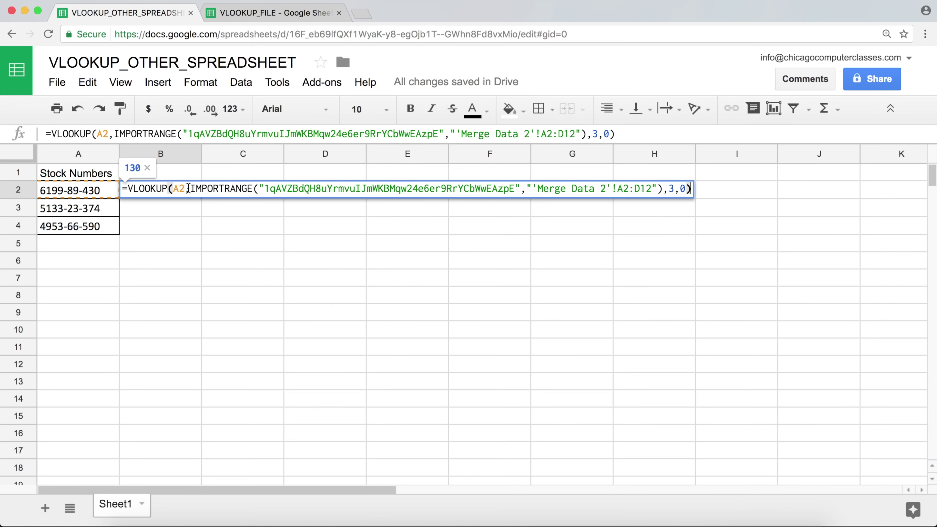
left_click_drag(189, 189, 662, 188)
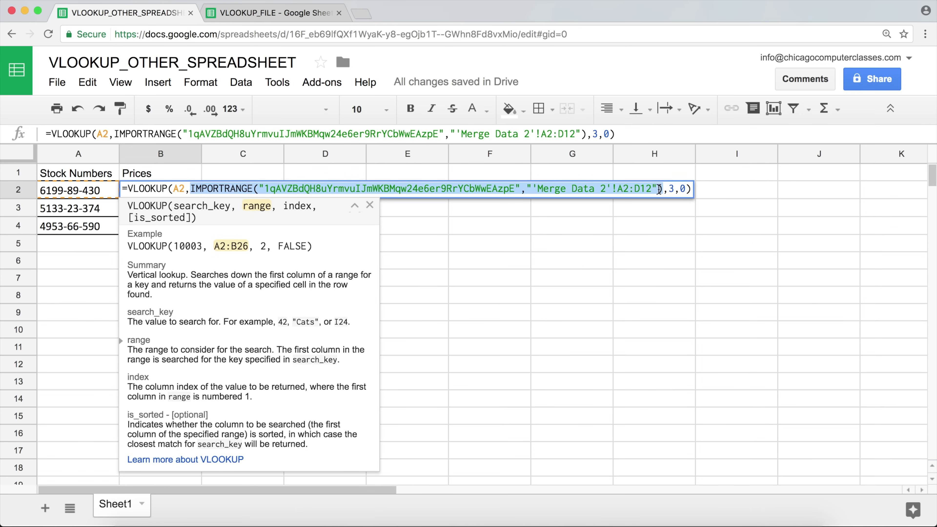
left_click(584, 189)
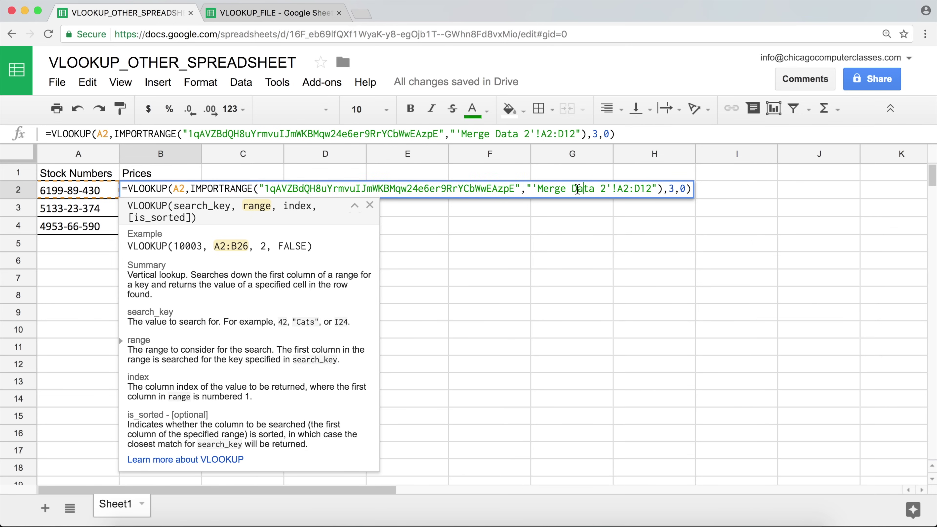
left_click_drag(532, 189, 659, 189)
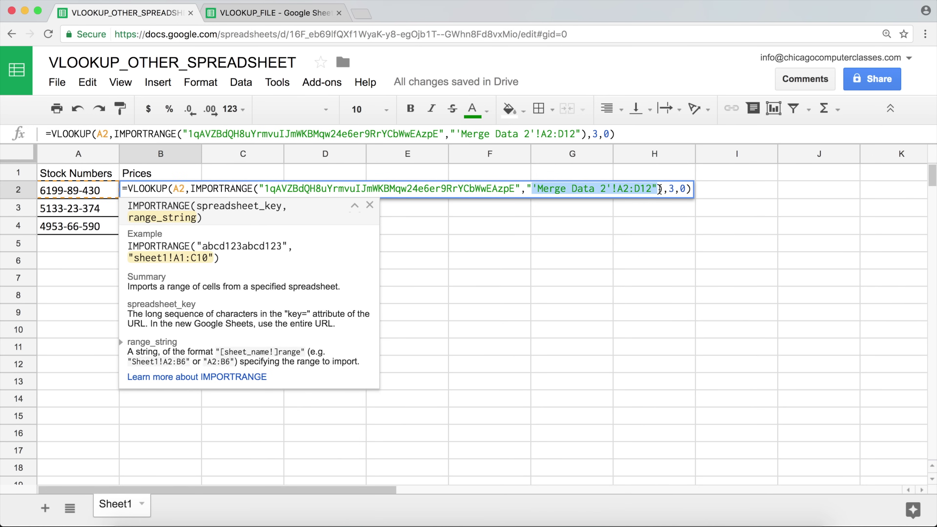
left_click(620, 189)
left_click_drag(619, 189, 652, 190)
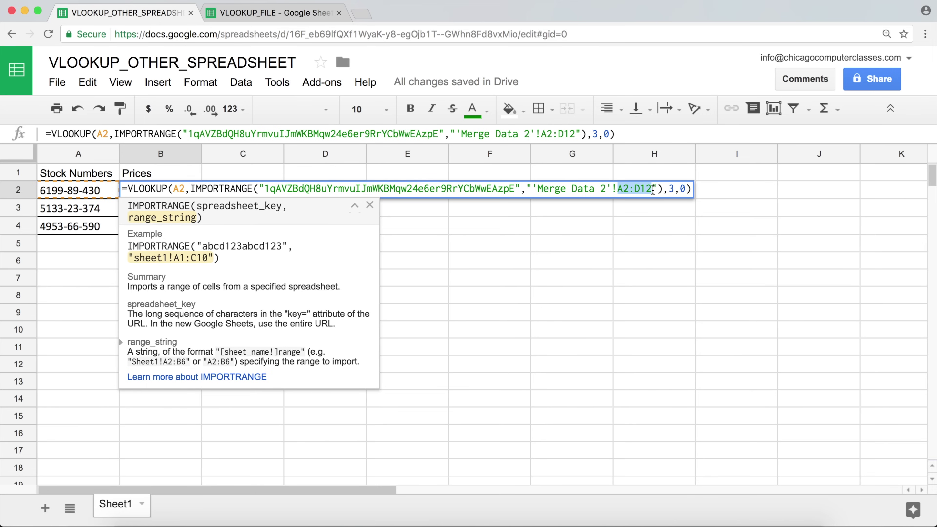
key("Return")
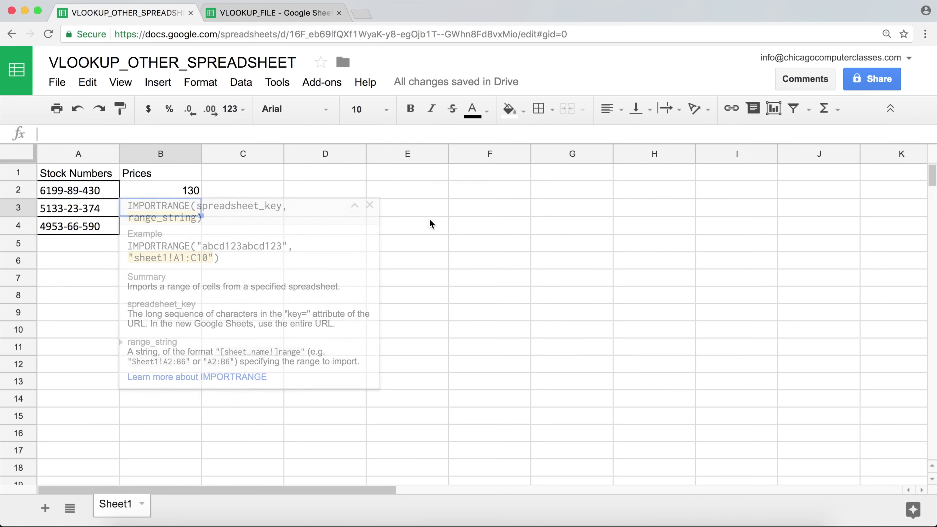
Step: Fill B2's formula down to B4, returning 160 in B3 and 190 in B4
left_click(190, 191)
left_click_drag(204, 198, 202, 232)
double_click(192, 209)
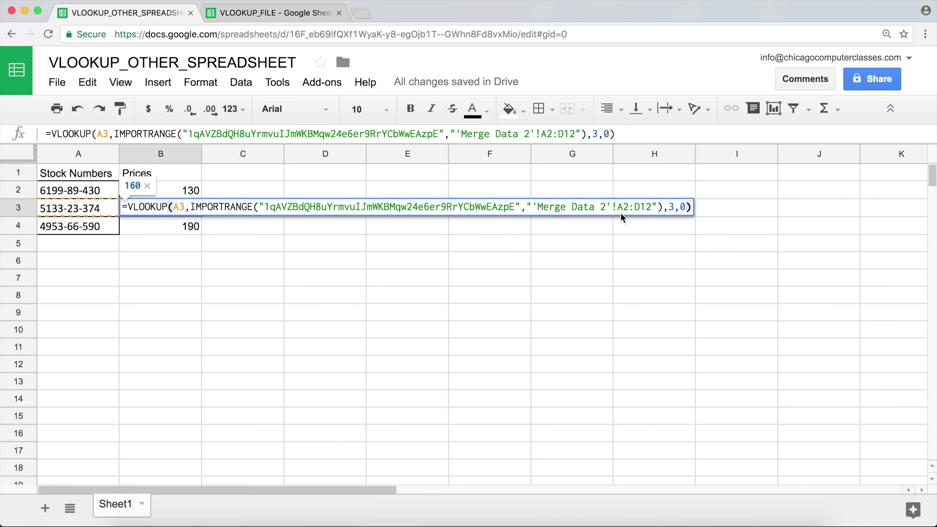
key("Return")
left_click(198, 191)
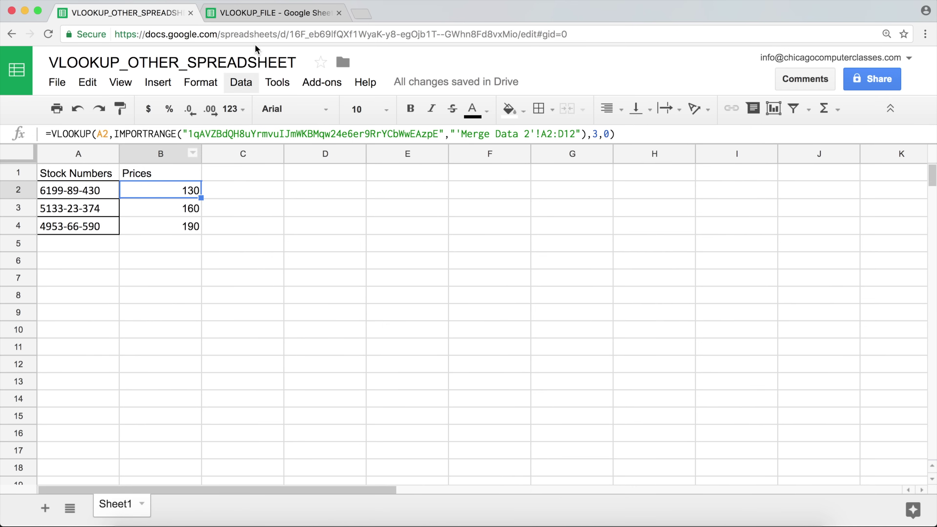
left_click(260, 17)
Step: Check that row 13 is the first empty row below the Merge Data 2 source data
left_click(111, 363)
left_click(370, 363)
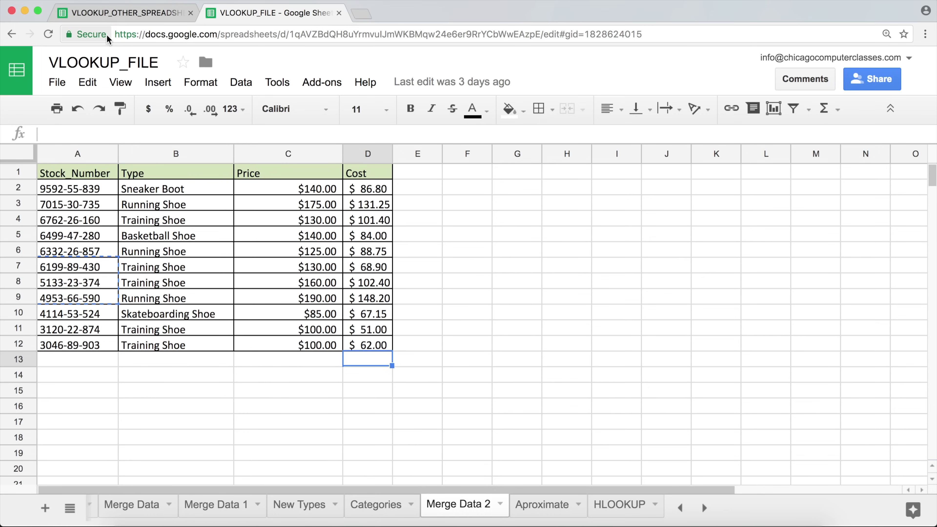
left_click(122, 12)
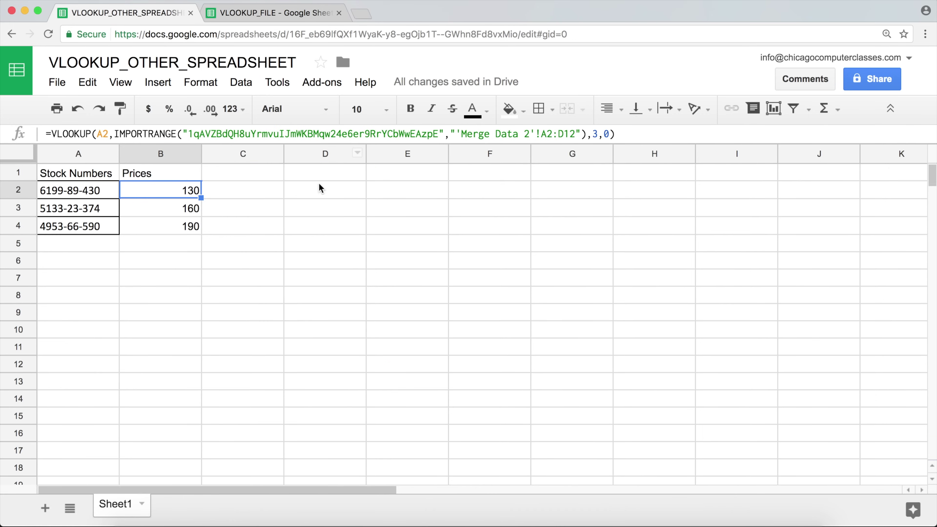
Step: Change B2's import range to the open-ended 'Merge Data 2'!A2:D and fill it down to B4
double_click(170, 192)
left_click(653, 189)
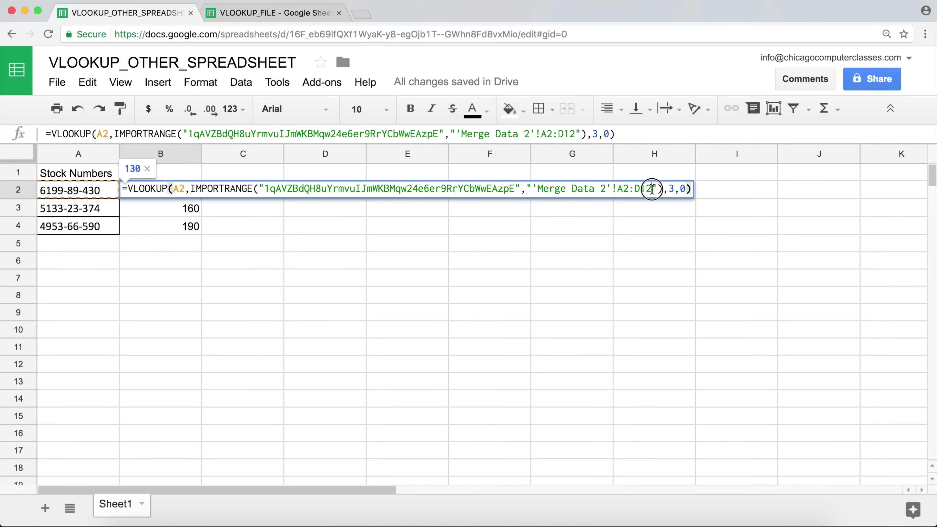
double_click(646, 189)
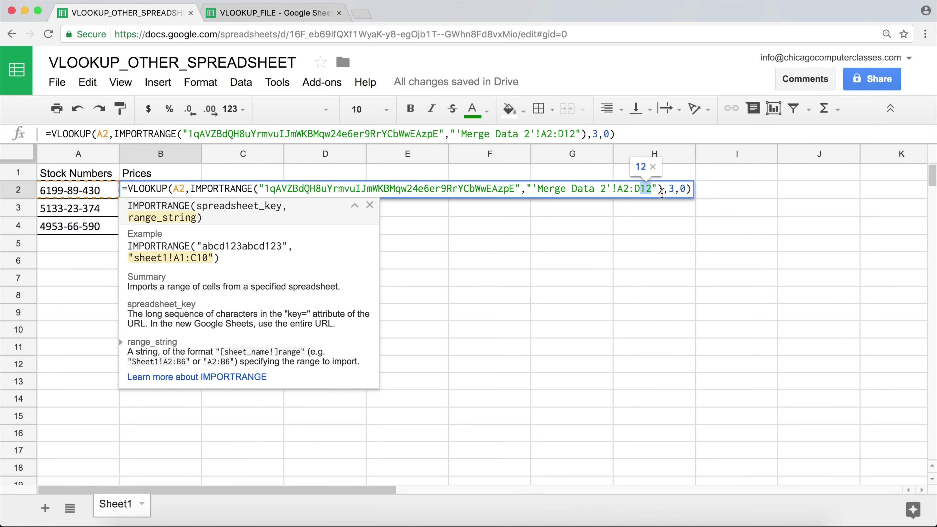
key("BackSpace")
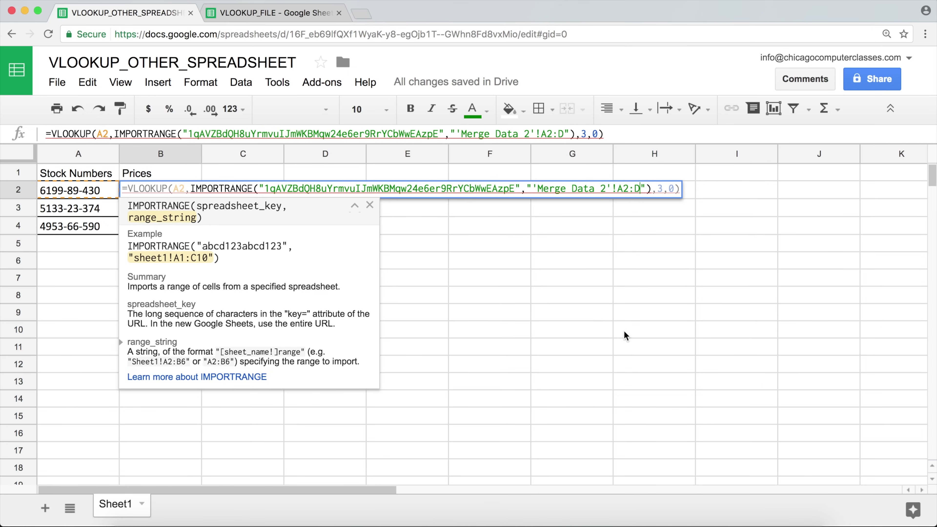
key("Return")
left_click(182, 192)
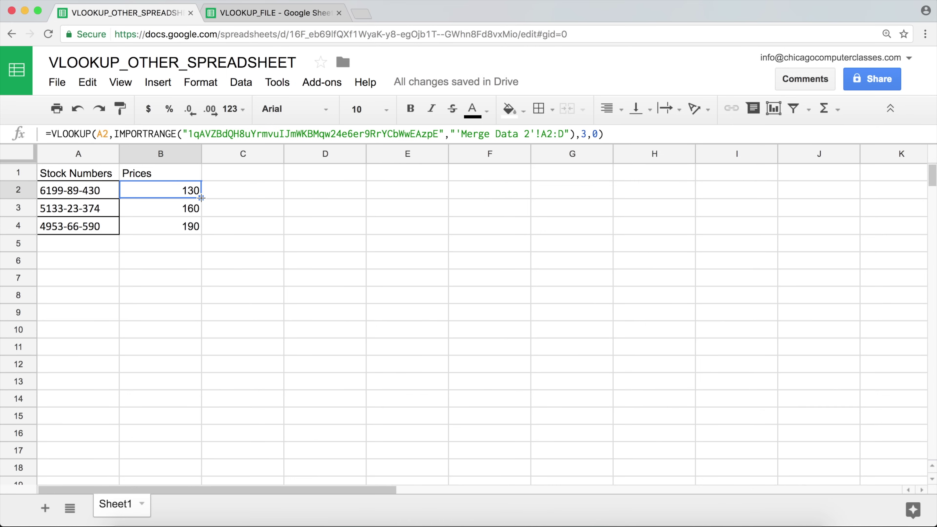
left_click_drag(201, 198, 203, 235)
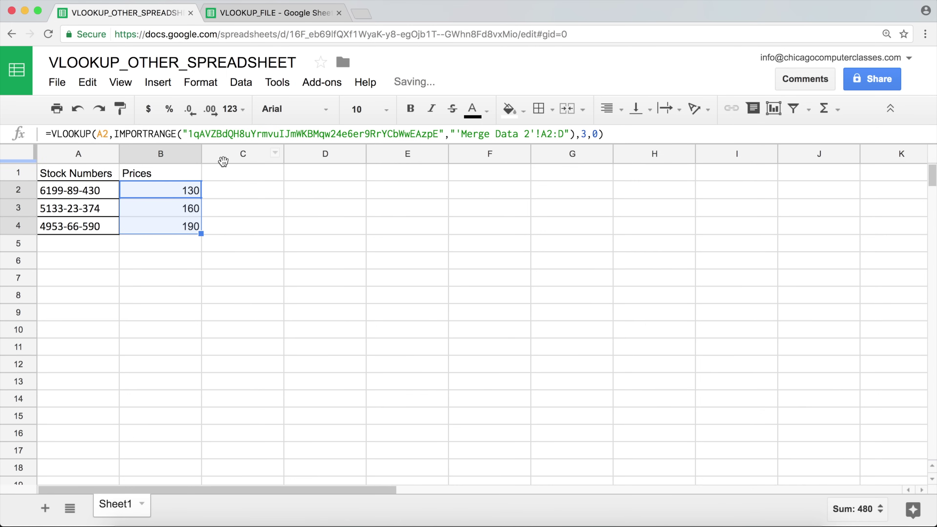
left_click(249, 13)
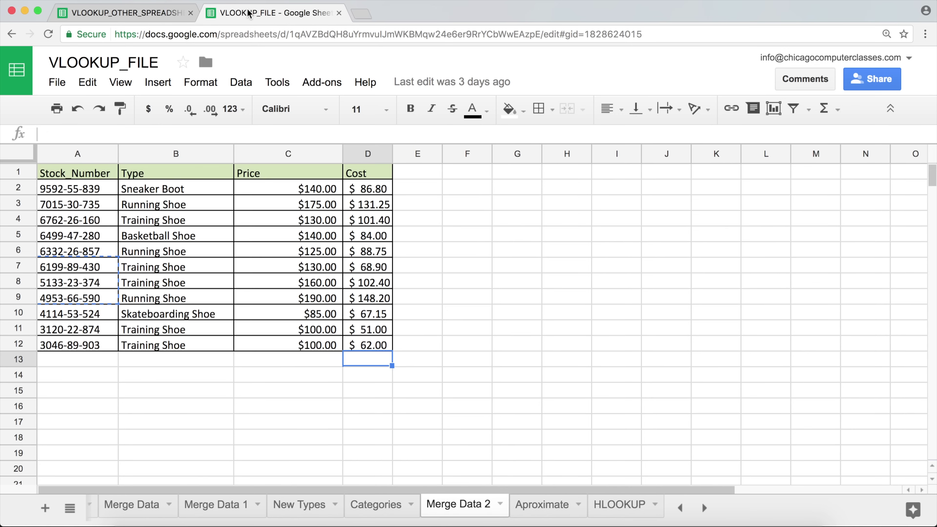
Step: Add a test row 13 in Merge Data 2 with stock number 1111-11-111 and price 99999
left_click(68, 360)
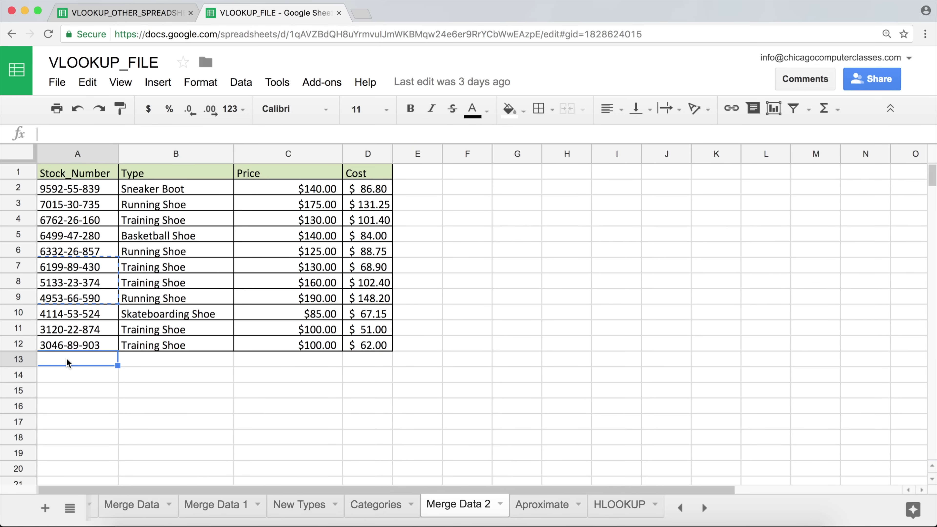
type("1111")
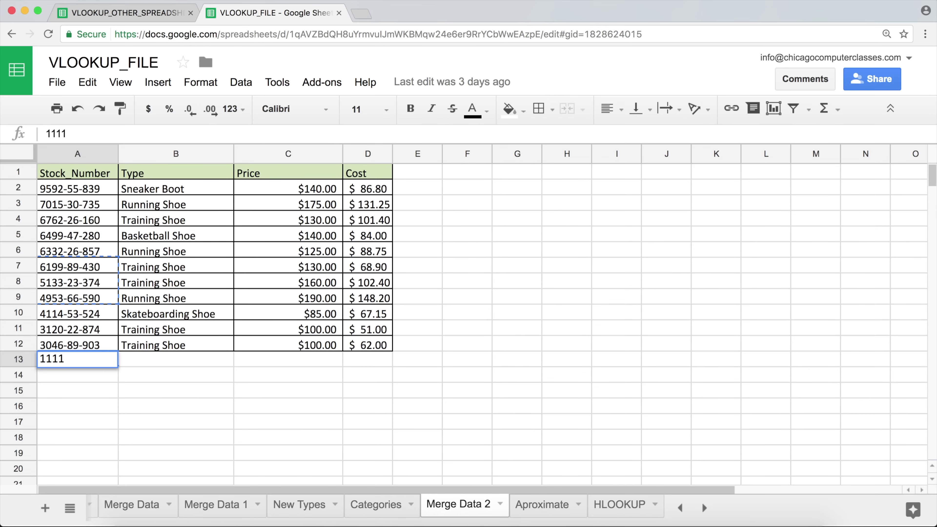
type("-11-111")
key("Tab")
key("Tab")
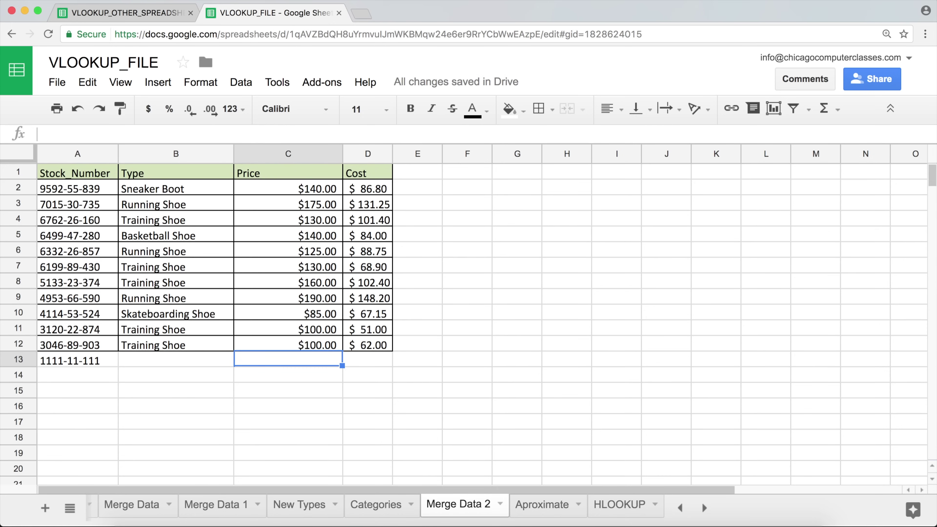
type("99999")
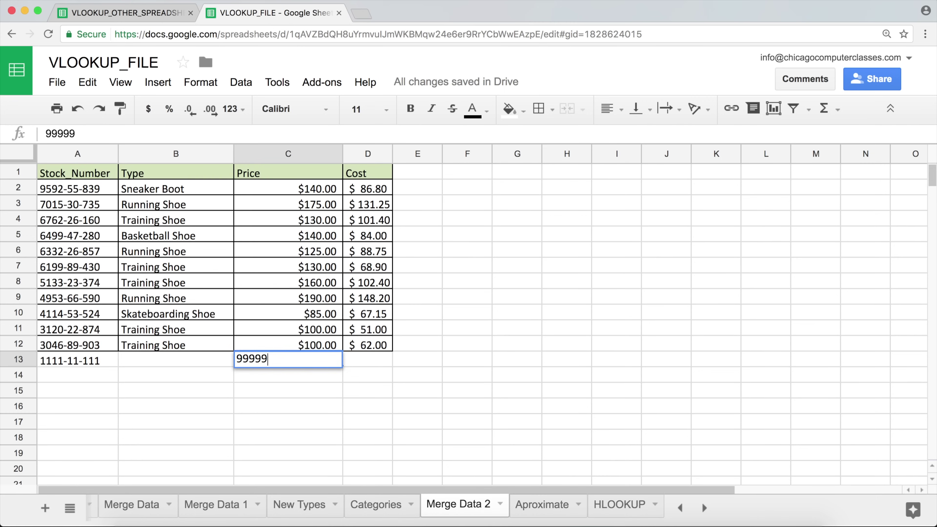
key("Return")
key("Up")
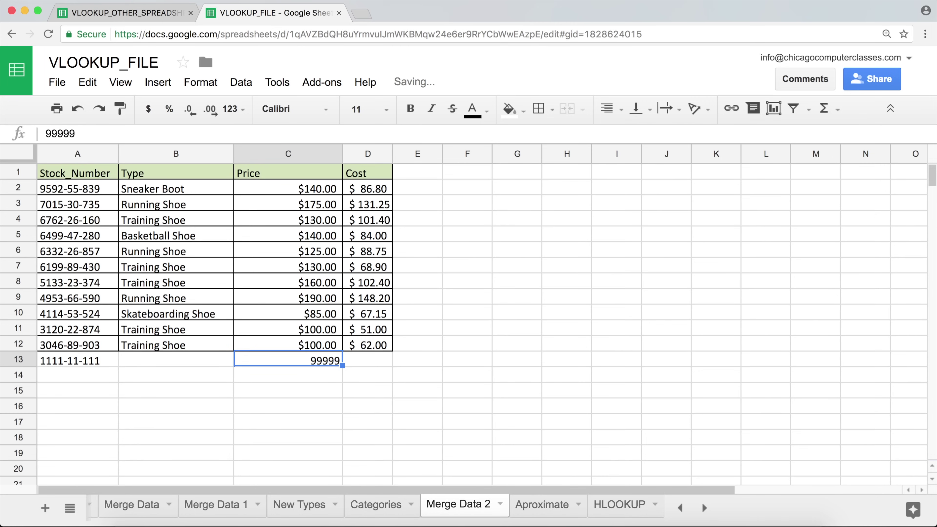
left_click(78, 362)
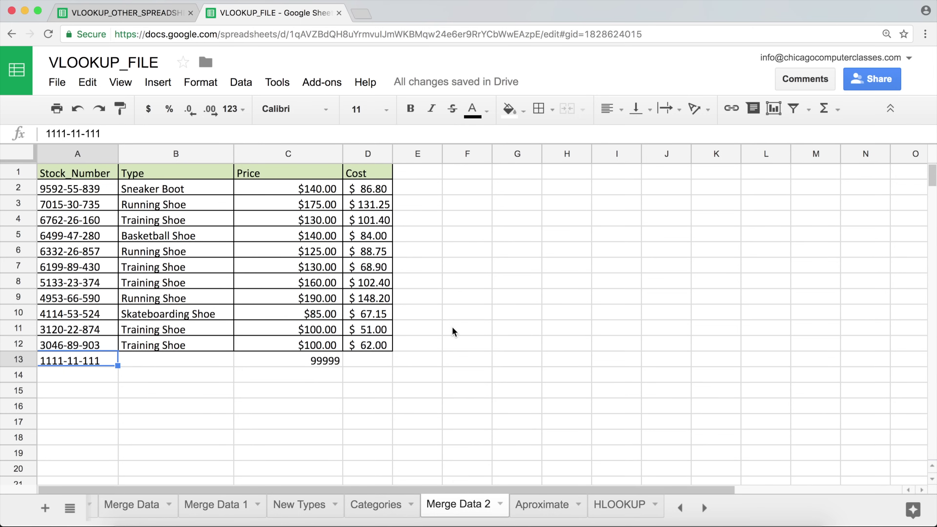
left_click(112, 15)
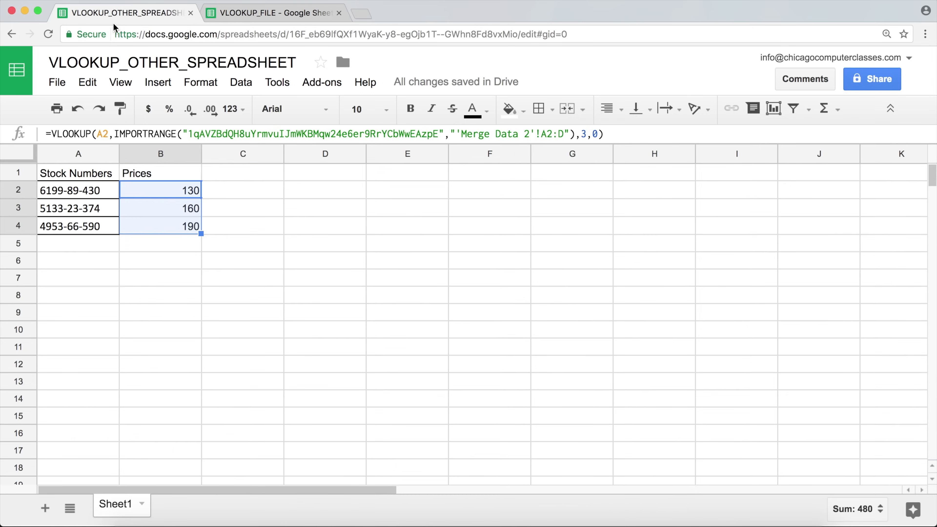
Step: Enter stock number 1111-11-111 in A4 and confirm B4 returns 99999
left_click(102, 226)
type("1")
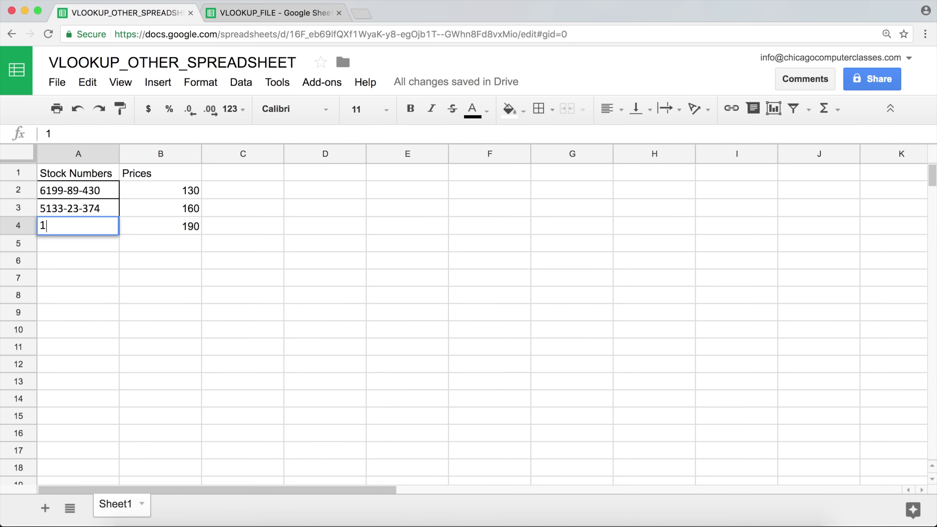
type("111-11-111")
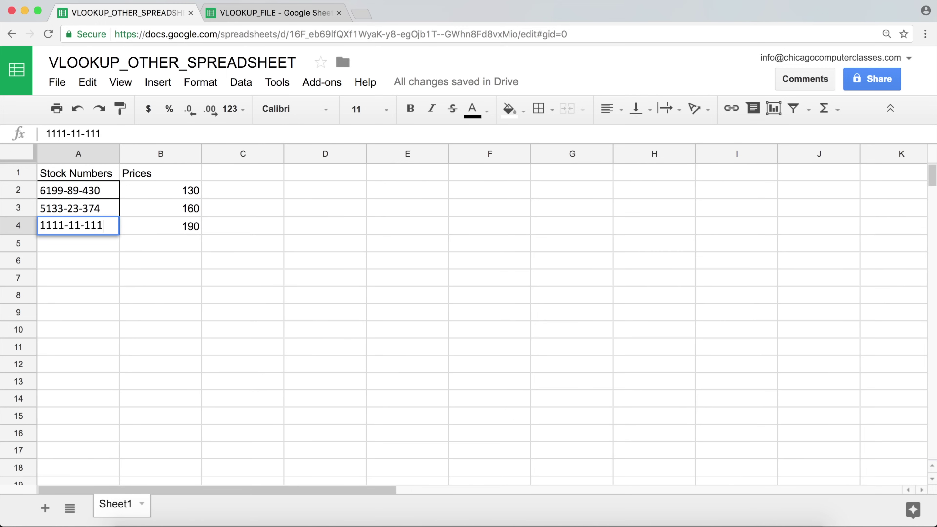
key("Return")
left_click(160, 226)
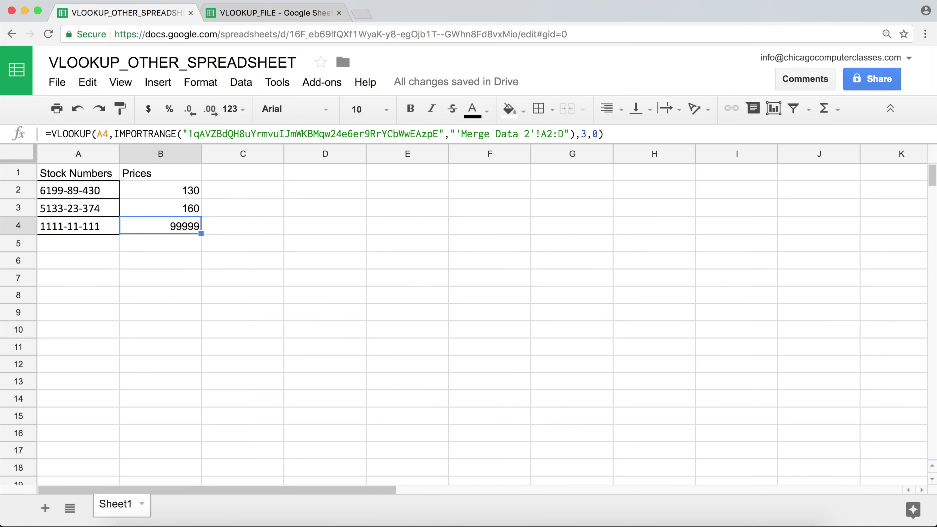
Step: Review B2's IMPORTRANGE formula without changing it
left_click(107, 191)
left_click(128, 192)
double_click(137, 192)
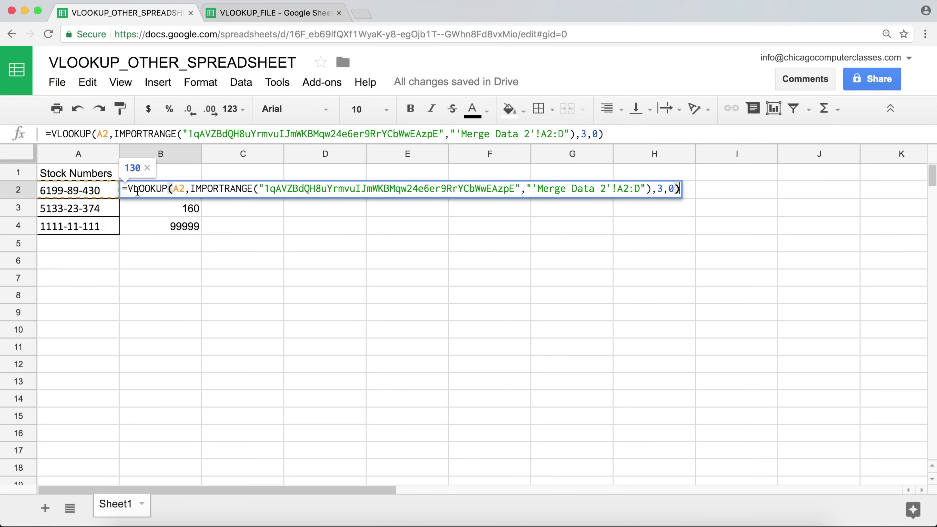
left_click_drag(191, 189, 654, 188)
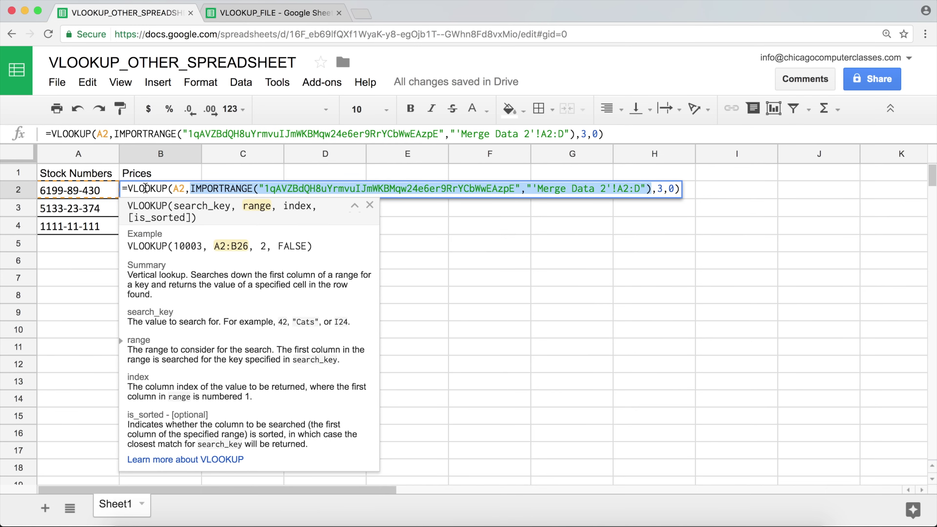
key("Return")
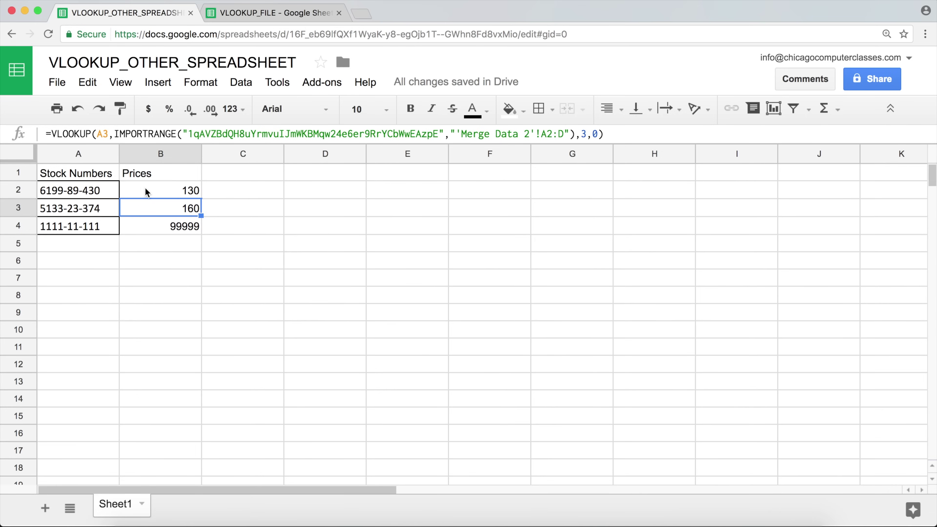
left_click(78, 174)
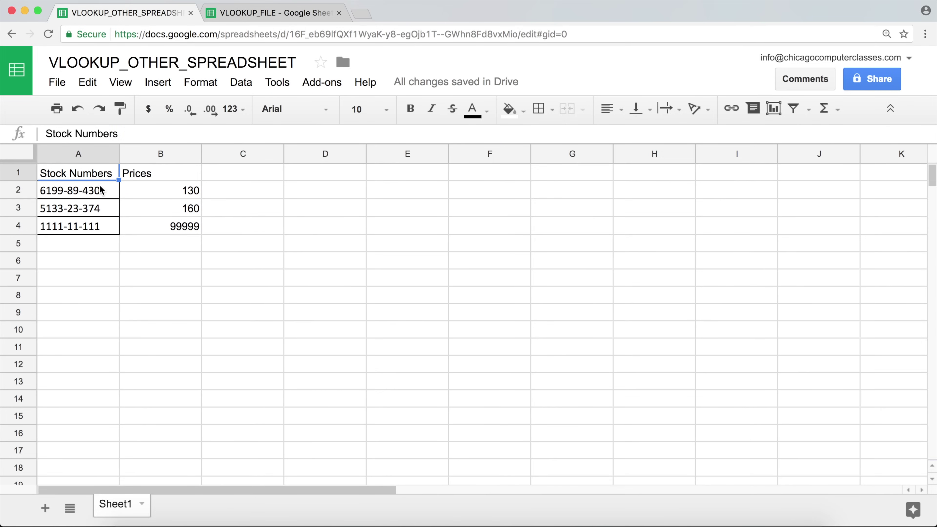